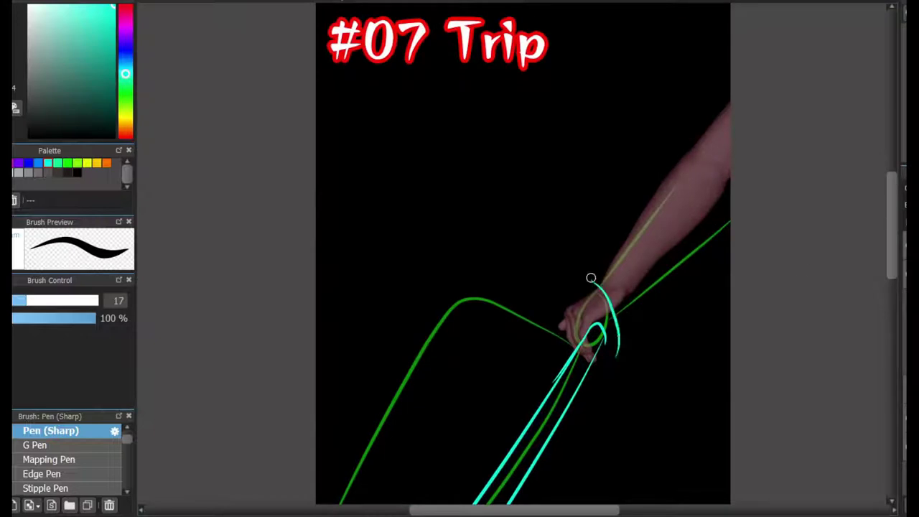
Step: Draw the flared sleeve cuff around the wrist in cyan with two button dots, and start the sleeve lines above it
scroll(586, 285, "up", 3)
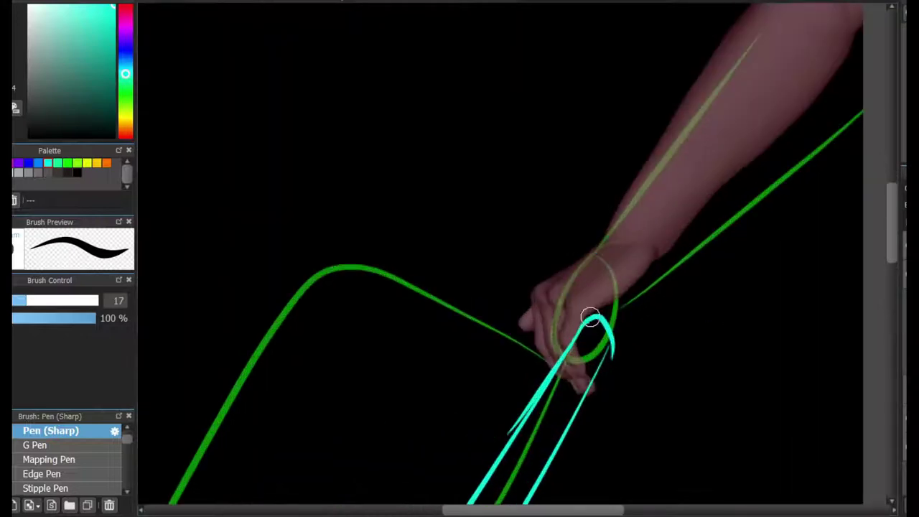
left_click_drag(646, 304, 757, 221)
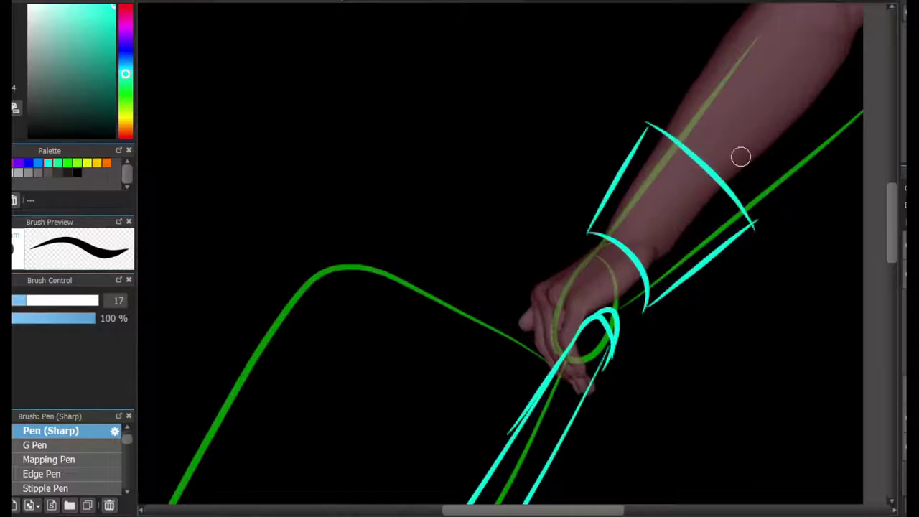
scroll(638, 231, "down", 2)
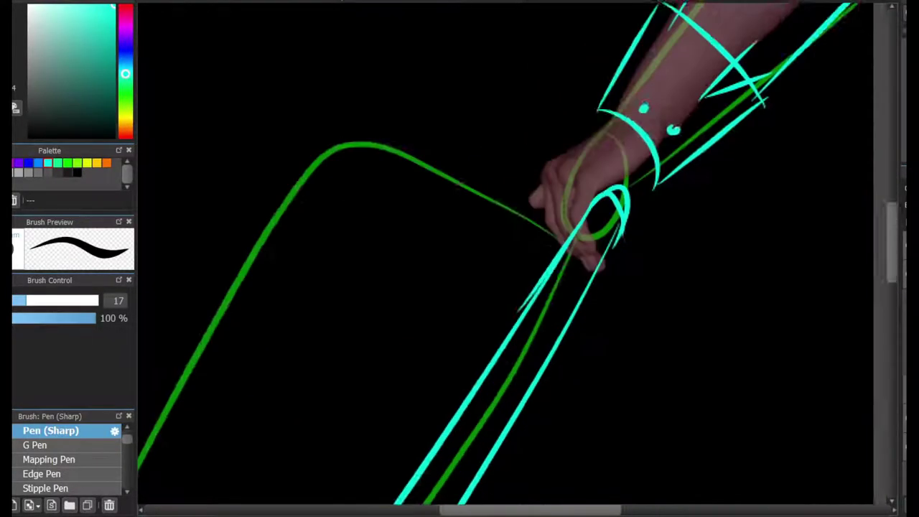
Step: Outline the suitcase body in cyan over the green guide, with one inner lengthwise line and a round wheel at its base
left_click_drag(459, 392, 623, 232)
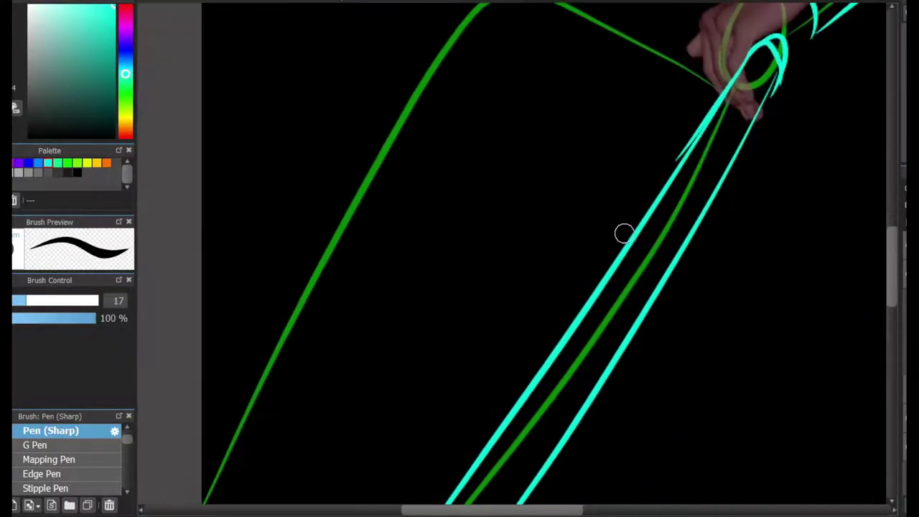
scroll(633, 135, "down", 2)
key("ctrl+z")
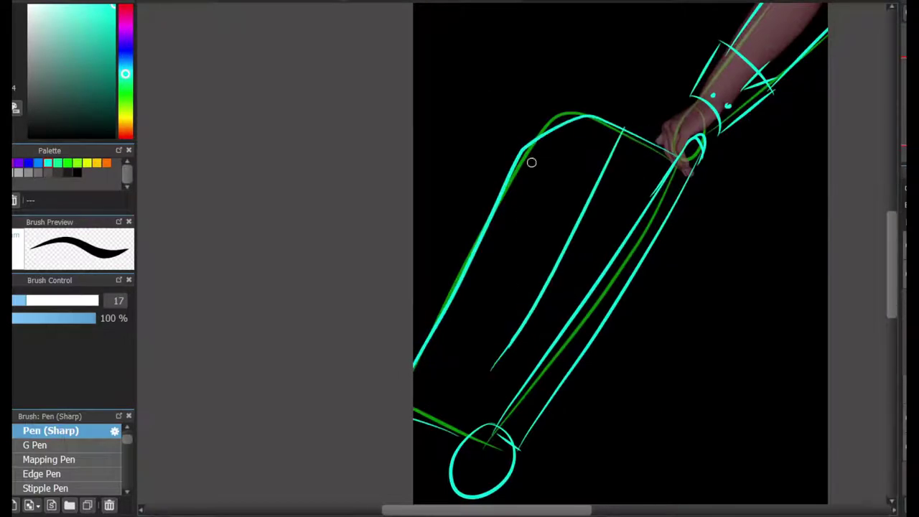
Step: Draw a ring with a hanging loop on the suitcase's inner line, plus a scalloped shape and trailing cord at its lower end
scroll(500, 224, "up", 3)
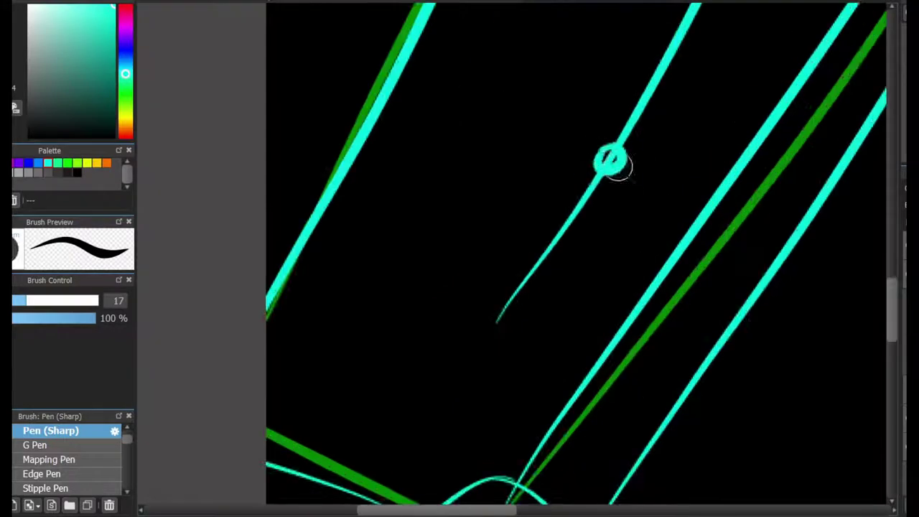
left_click_drag(608, 158, 639, 149)
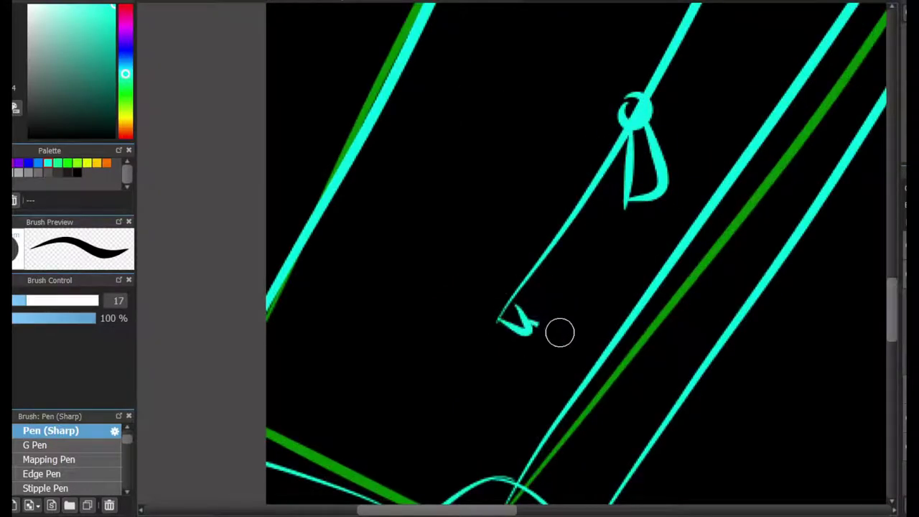
mouse_move(459, 480)
left_mouse_down()
mouse_move(492, 331)
mouse_move(549, 264)
left_mouse_up()
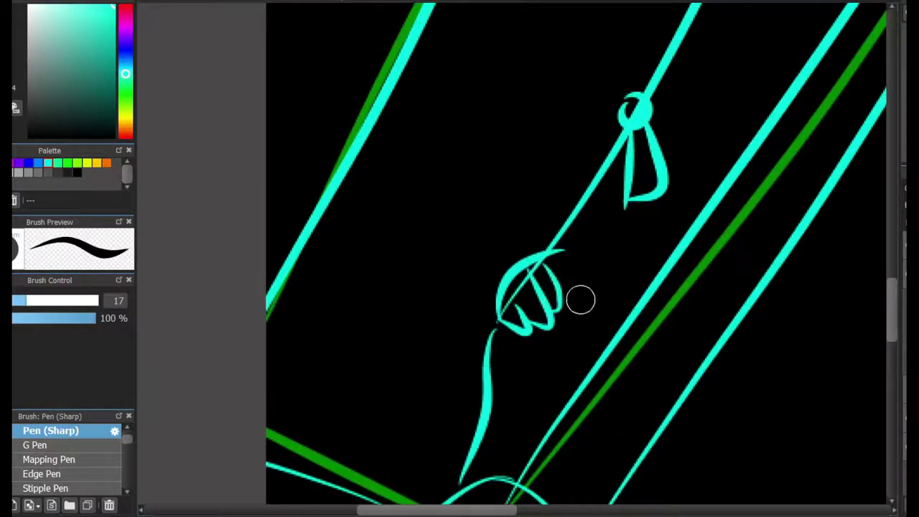
Step: Draw a second strap line on the suitcase's outer side and hang a teardrop, a small link, a cord and a pendant from it
mouse_move(580, 299)
left_mouse_down()
mouse_move(546, 358)
mouse_move(503, 401)
mouse_move(546, 431)
left_mouse_up()
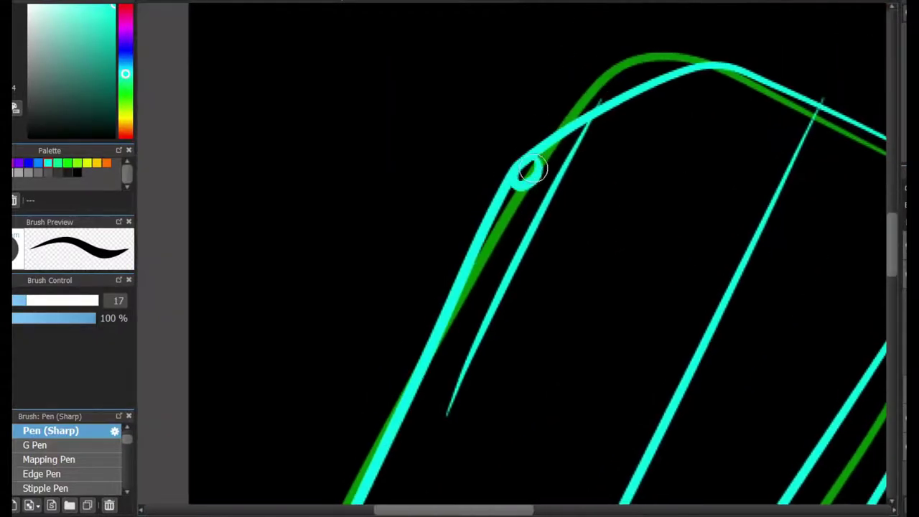
key("ctrl+z")
left_click_drag(449, 412, 435, 472)
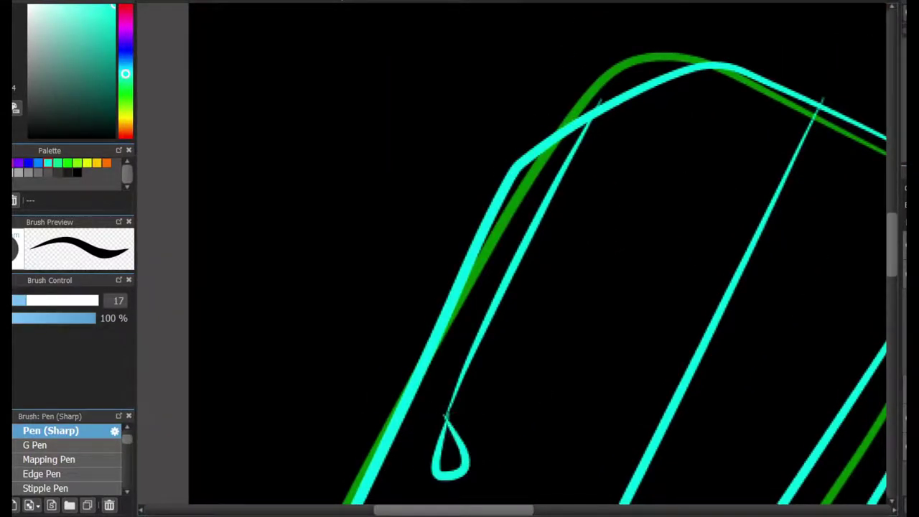
left_click_drag(453, 506, 484, 250)
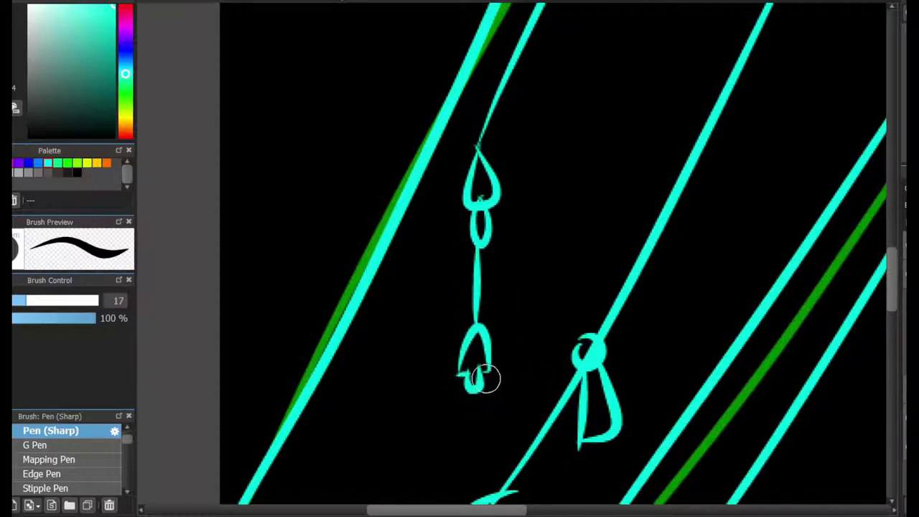
Step: Redraw the suitcase wheel with a rounder, larger outer circle and add a small hub in its centre
mouse_move(607, 434)
left_mouse_down()
mouse_move(305, 301)
mouse_move(285, 220)
left_mouse_up()
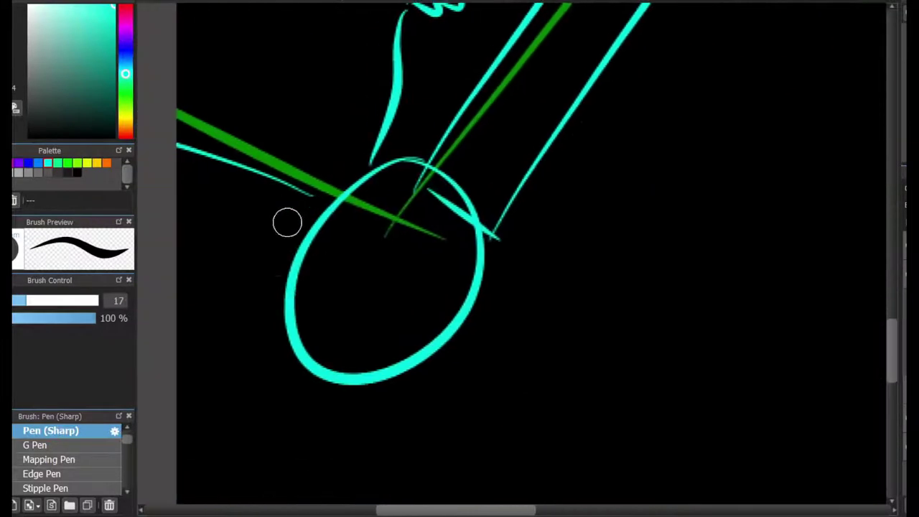
mouse_move(380, 165)
left_mouse_down()
mouse_move(424, 377)
mouse_move(502, 280)
left_mouse_up()
mouse_move(387, 246)
left_mouse_down()
mouse_move(380, 282)
mouse_move(410, 353)
left_mouse_up()
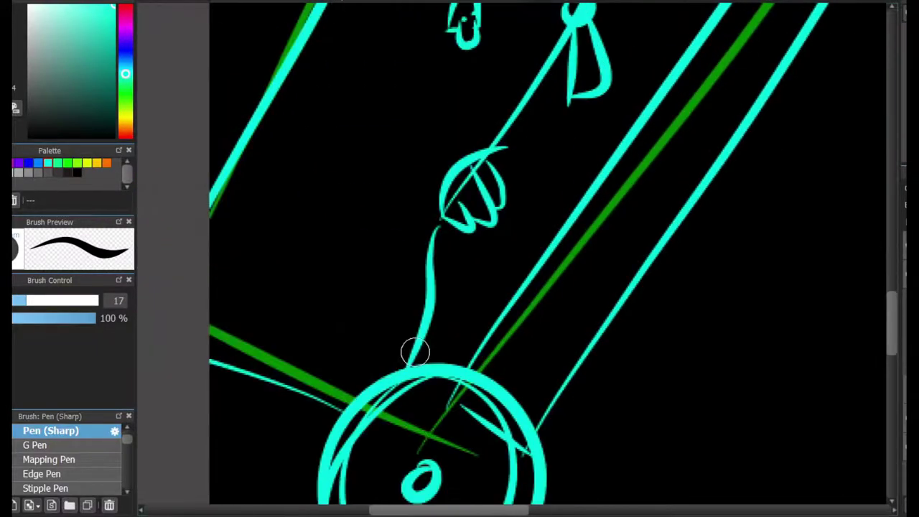
Step: Draw the sleeve's lower contour along the underside of the forearm and remove most of the straight line below it
left_click_drag(345, 380, 502, 302)
mouse_move(574, 215)
left_mouse_down()
mouse_move(476, 365)
mouse_move(359, 451)
mouse_move(551, 290)
left_mouse_up()
key("ctrl+z")
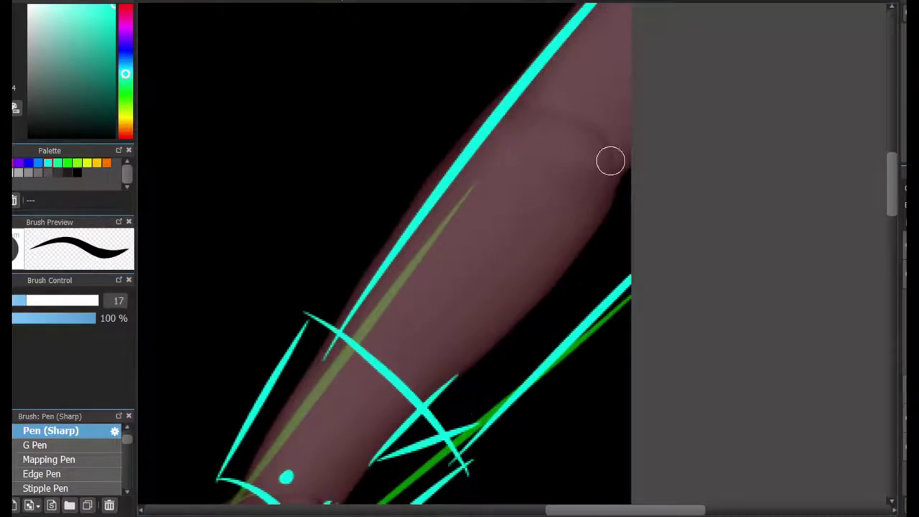
left_click_drag(609, 158, 425, 437)
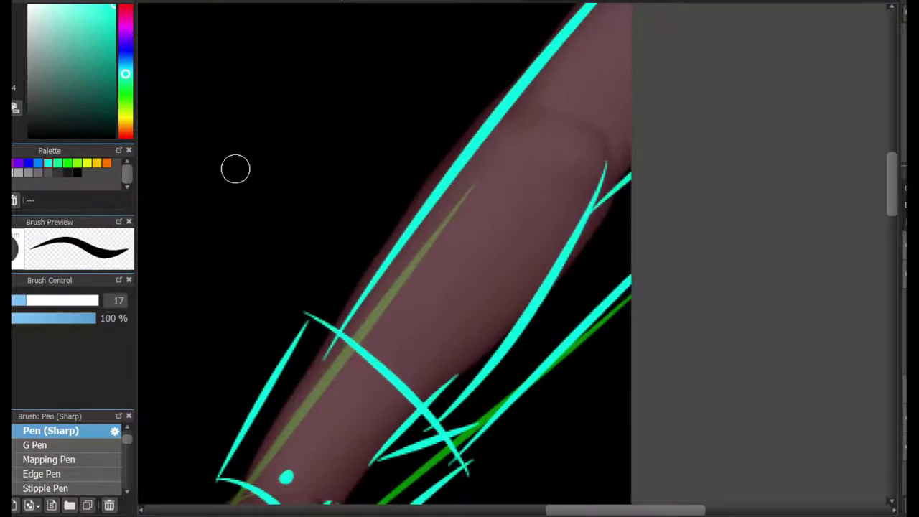
key("ctrl+z")
left_click_drag(628, 282, 552, 358)
scroll(433, 253, "down", 3)
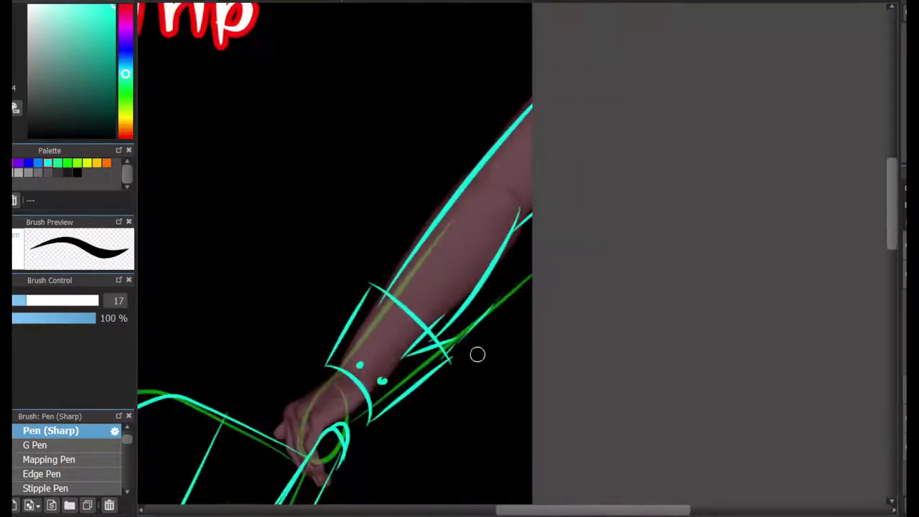
Step: Thicken the upper ends of both suitcase straps and add a small cyan ring mark on the hand's finger
left_click_drag(476, 352, 803, 44)
scroll(502, 258, "up", 3)
scroll(502, 287, "down", 3)
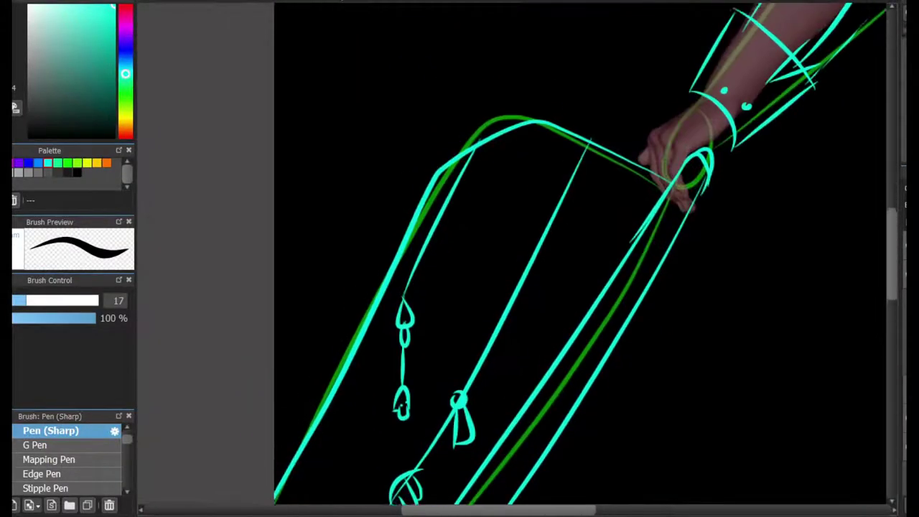
scroll(506, 313, "up", 3)
scroll(469, 293, "up", 3)
mouse_move(542, 228)
left_mouse_down()
mouse_move(615, 288)
mouse_move(503, 467)
mouse_move(431, 466)
left_mouse_up()
left_click_drag(298, 249, 398, 206)
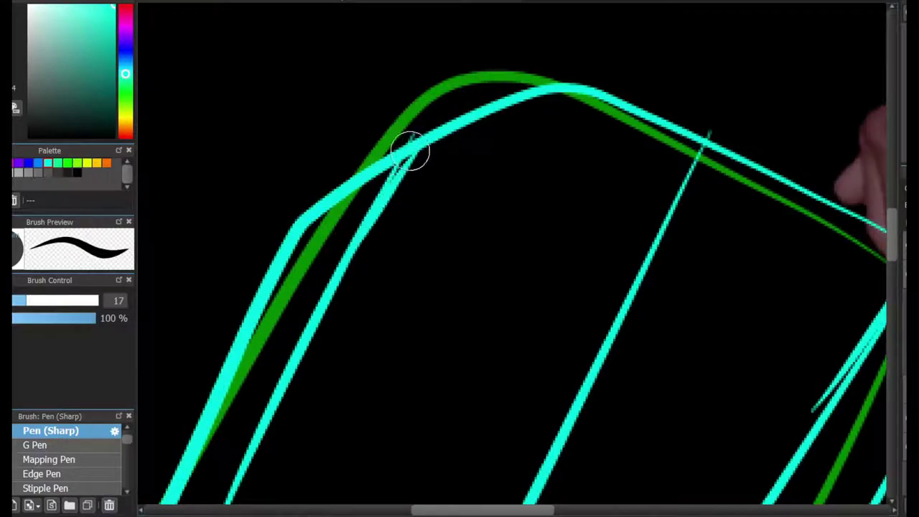
scroll(646, 272, "down", 3)
scroll(733, 205, "up", 4)
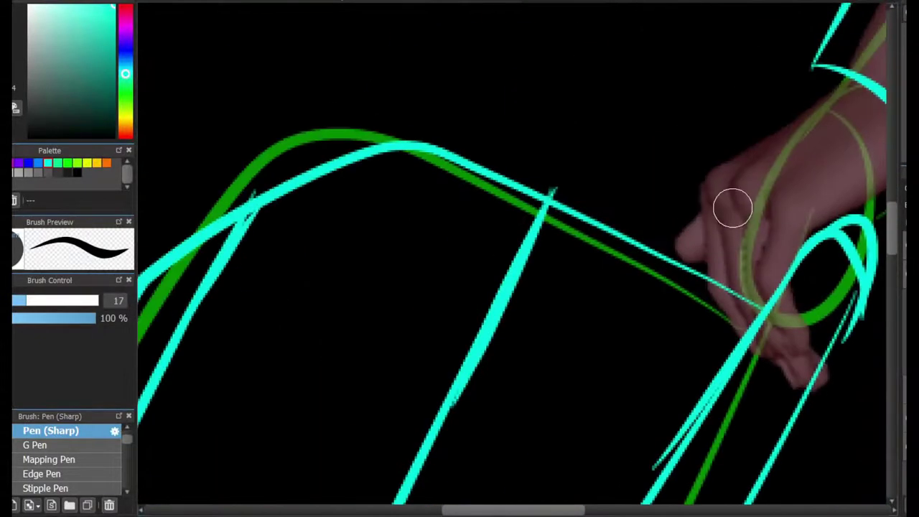
mouse_move(707, 209)
left_mouse_down()
mouse_move(741, 206)
mouse_move(742, 239)
mouse_move(420, 342)
mouse_move(312, 404)
mouse_move(423, 253)
mouse_move(825, 244)
mouse_move(646, 359)
mouse_move(502, 431)
mouse_move(431, 359)
mouse_move(538, 122)
left_mouse_up()
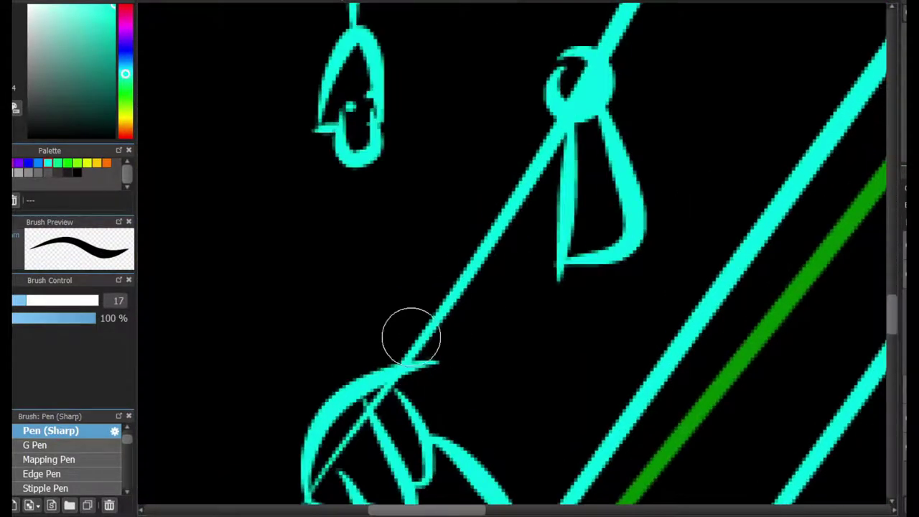
Step: Draw two curved cyan contours between the strap ring and the scalloped shape, and add a bright green circle with a crossbar between them
left_click_drag(332, 393, 514, 170)
left_click_drag(423, 374, 548, 191)
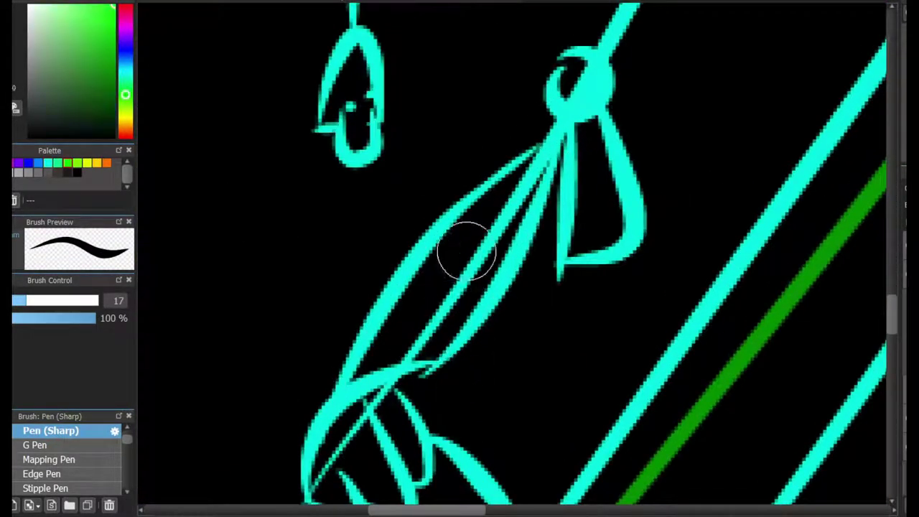
mouse_move(475, 304)
left_mouse_down()
mouse_move(393, 309)
mouse_move(476, 308)
mouse_move(483, 323)
left_mouse_up()
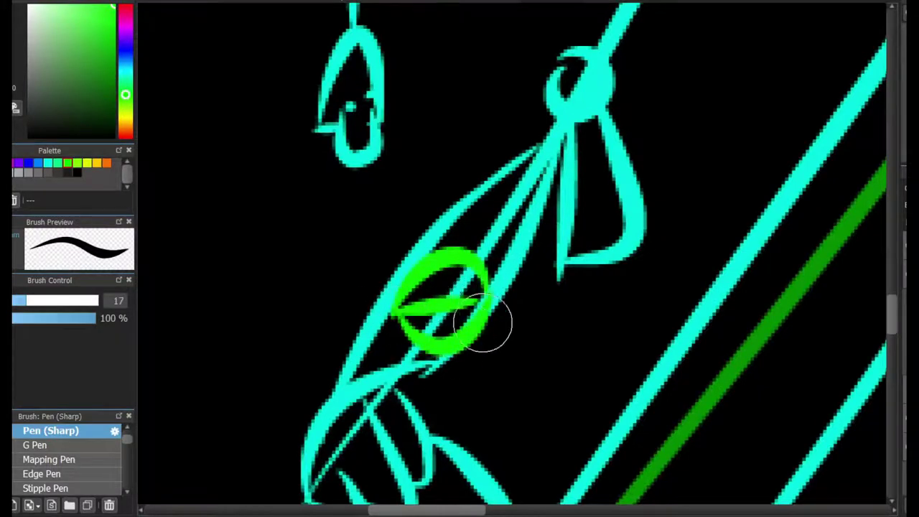
Step: Draw a bright green ground line through the wheel and two short horizontal lines behind the suitcase
scroll(501, 285, "down", 6)
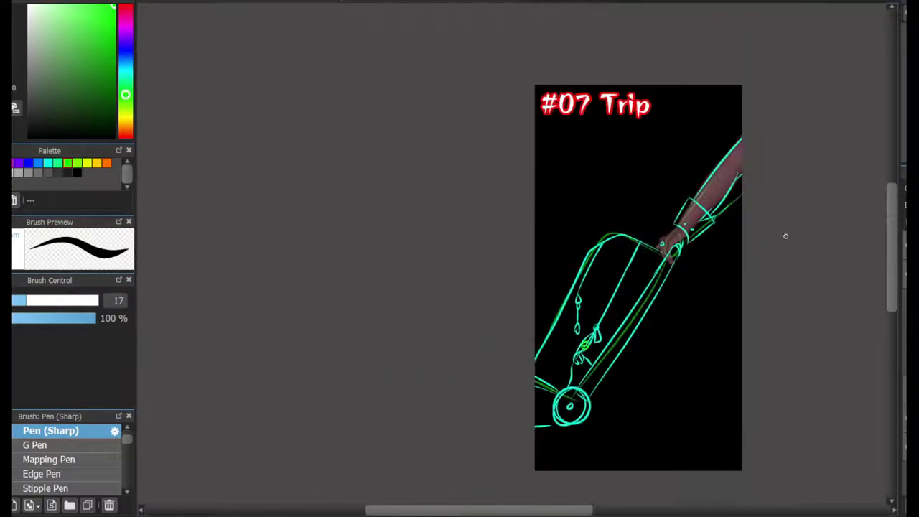
scroll(420, 402, "up", 2)
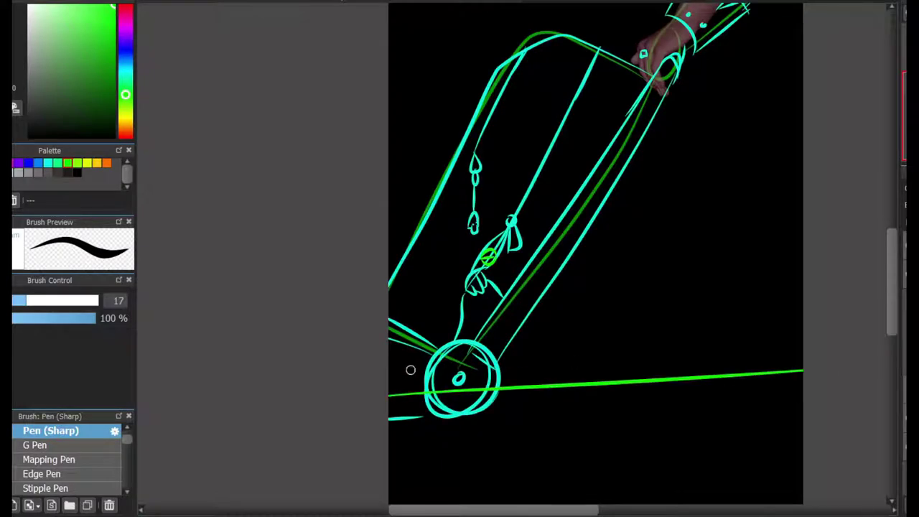
mouse_move(891, 287)
left_mouse_down()
mouse_move(891, 212)
mouse_move(884, 320)
mouse_move(884, 249)
left_mouse_up()
scroll(784, 302, "down", 5)
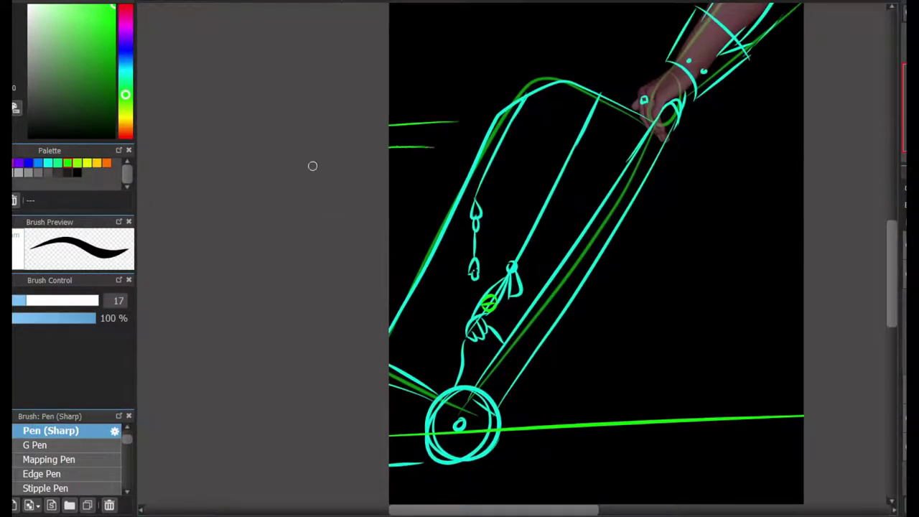
Step: Extend the canvas slightly on its left side to make room for the rest of the suitcase
scroll(595, 251, "up", 5)
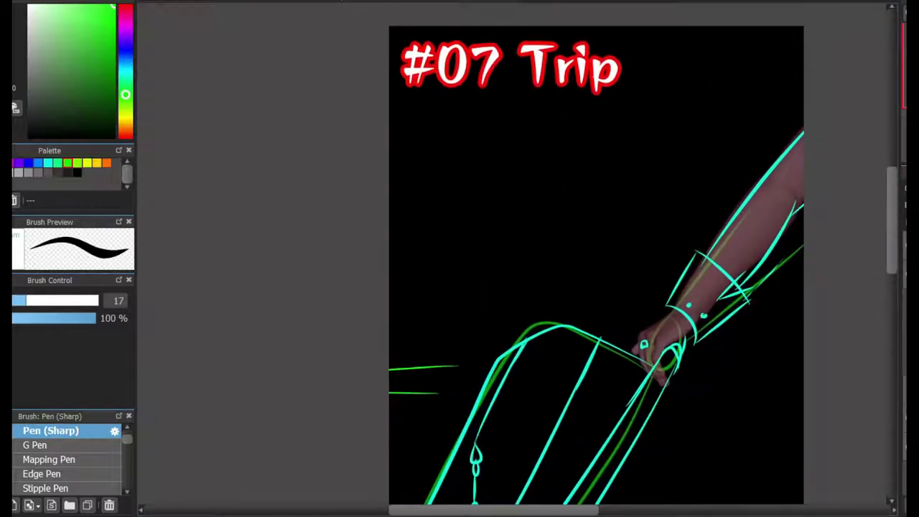
scroll(596, 265, "down", 5)
scroll(596, 266, "up", 3)
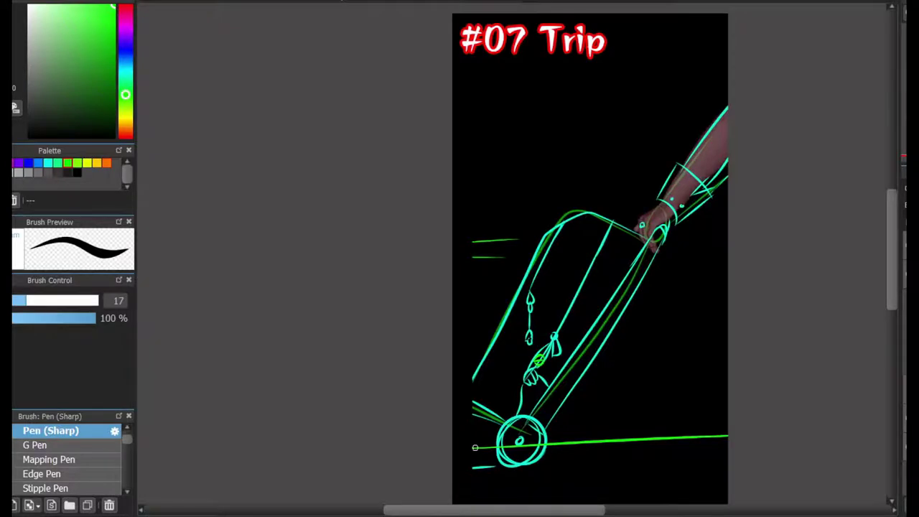
Step: Complete the suitcase's lower corner and base in bright green, and draw a line from the scalloped shape down to the base
scroll(474, 447, "up", 3)
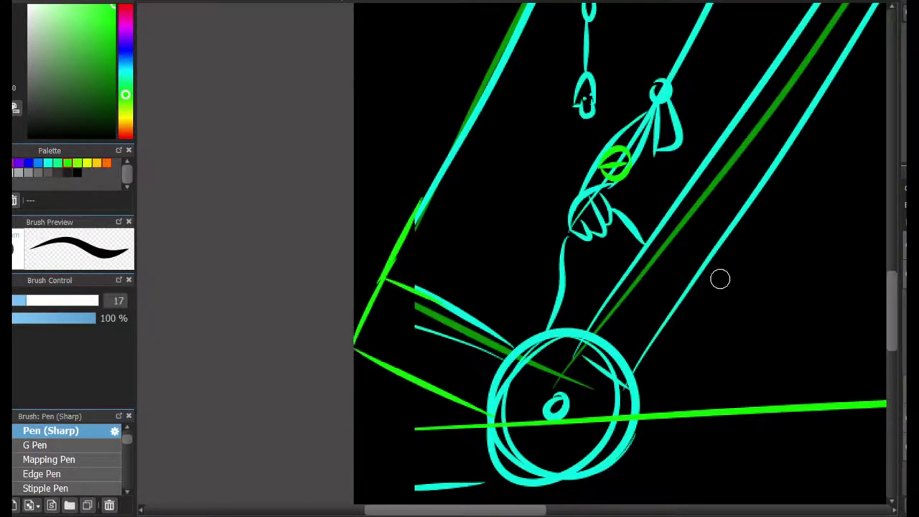
scroll(720, 279, "up", 3)
scroll(720, 279, "down", 3)
mouse_move(496, 299)
left_mouse_down()
mouse_move(379, 490)
mouse_move(386, 464)
mouse_move(379, 482)
left_mouse_up()
key("ctrl+z")
Step: Draw a small green bow at the top of the long strap and erase most of the old ring and loop lower down
left_click_drag(545, 302, 667, 226)
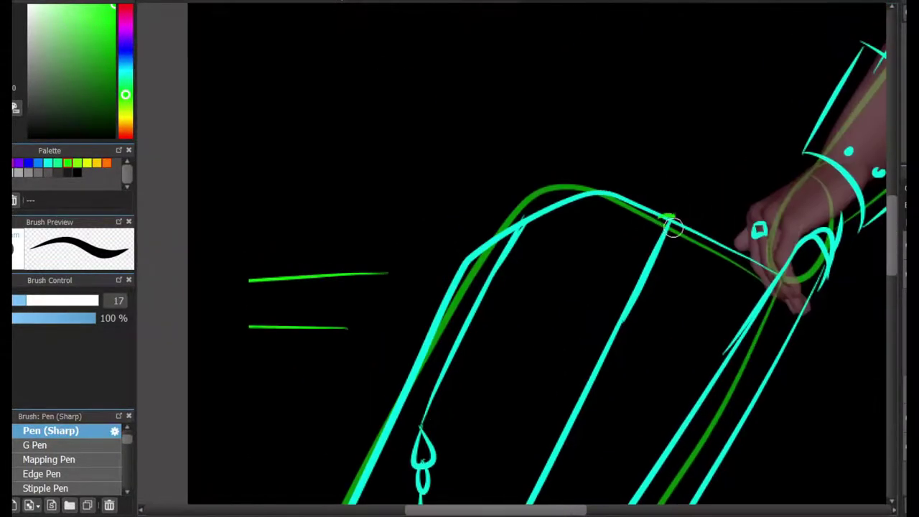
scroll(674, 173, "down", 5)
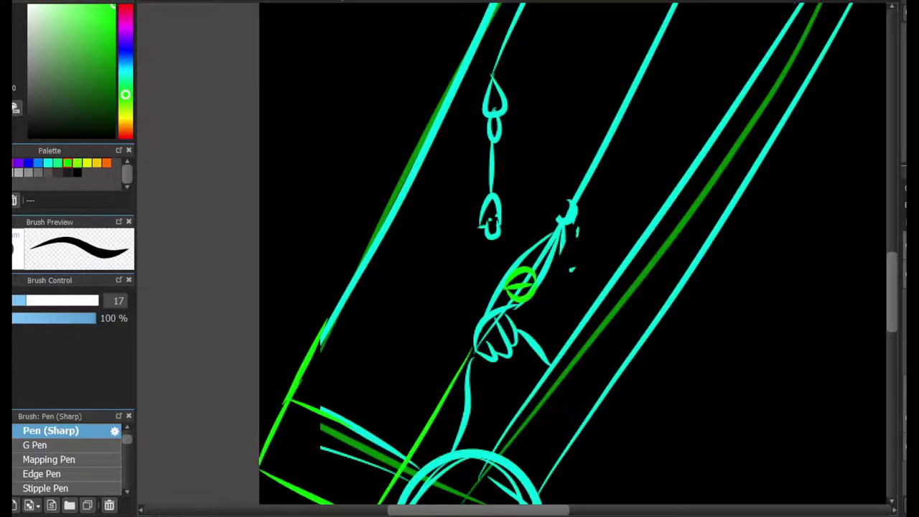
scroll(574, 258, "down", 5)
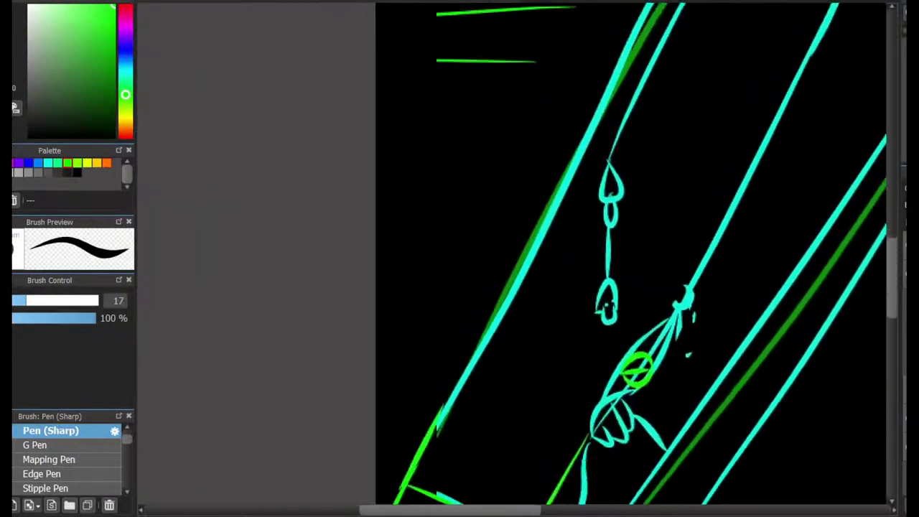
Step: Extend the green ground line to the left edge of the canvas
scroll(794, 189, "down", 3)
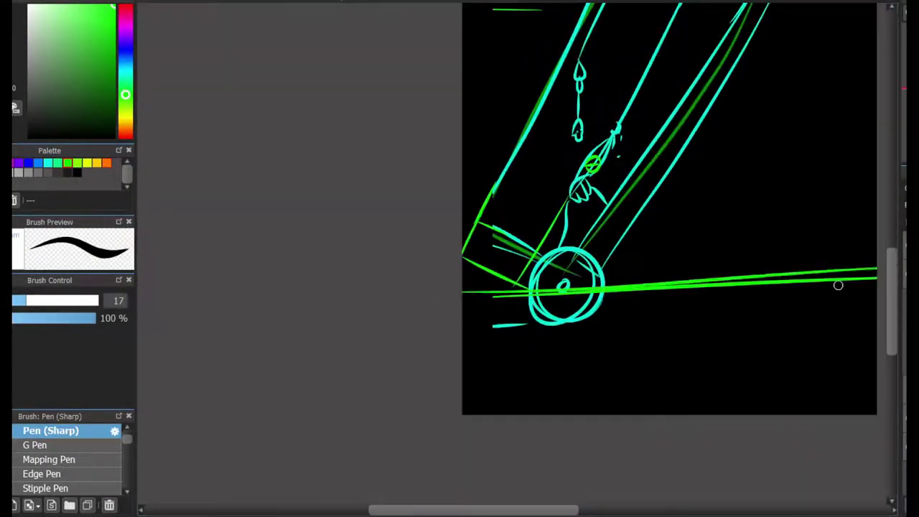
scroll(429, 296, "up", 3)
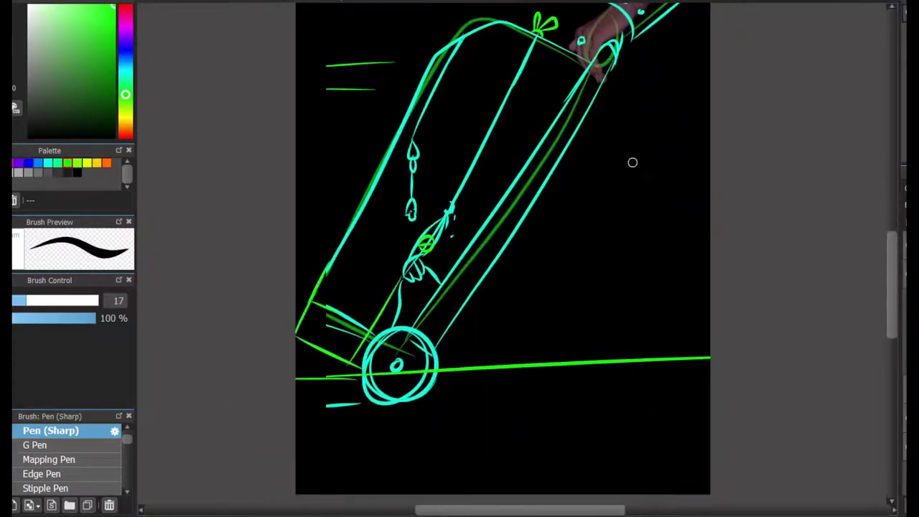
Step: Draw a green speech bubble above the suitcase, with its tail pointing towards the arm and two wavy lines inside
scroll(712, 178, "up", 5)
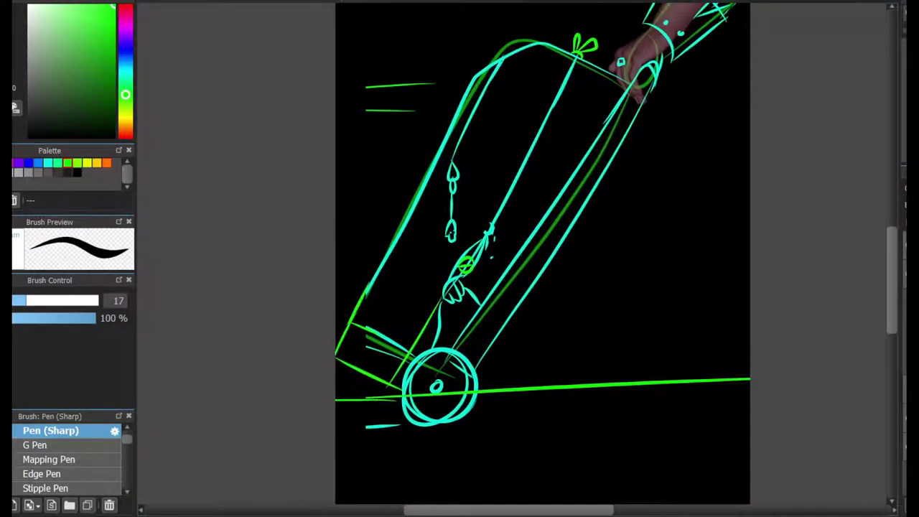
scroll(615, 79, "down", 2)
scroll(614, 79, "up", 3)
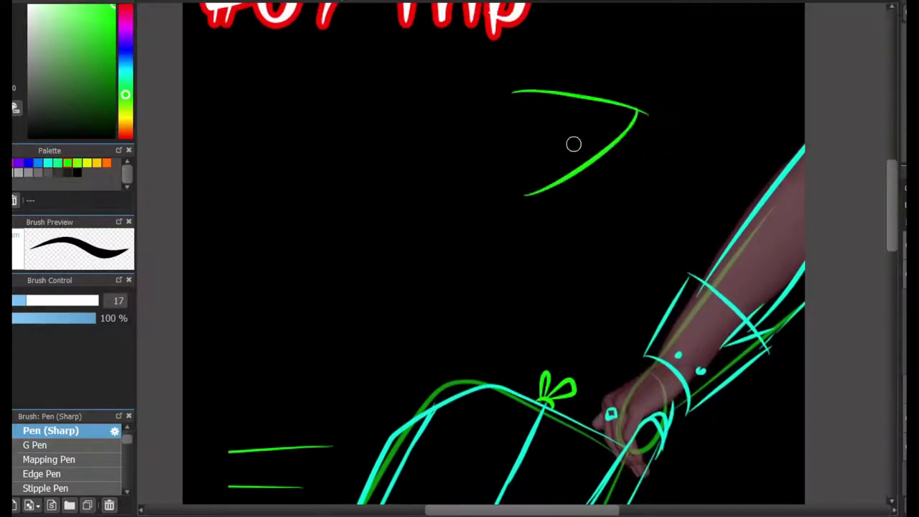
key("ctrl+z")
left_click_drag(558, 230, 528, 133)
mouse_move(543, 113)
left_mouse_down()
mouse_move(299, 146)
mouse_move(560, 226)
left_mouse_up()
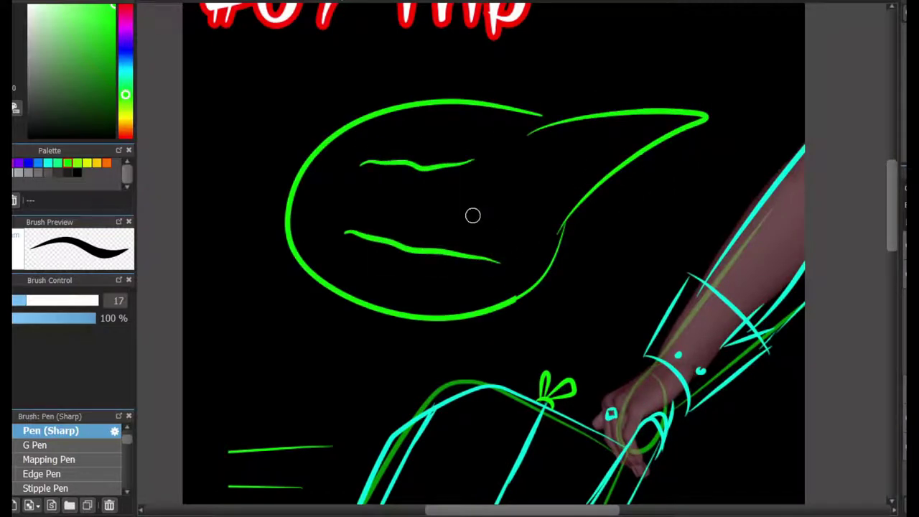
key("ctrl+z")
scroll(438, 407, "down", 3)
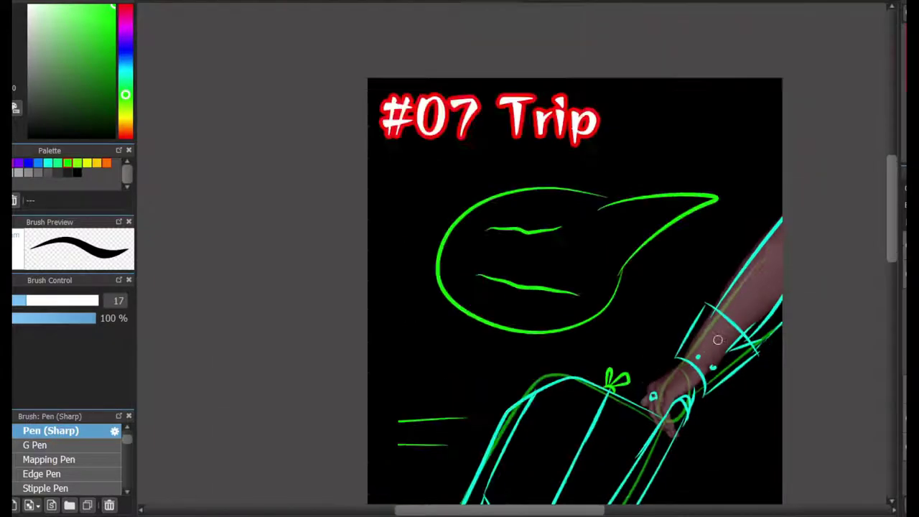
scroll(439, 407, "up", 3)
key("ctrl+z")
scroll(547, 294, "down", 10)
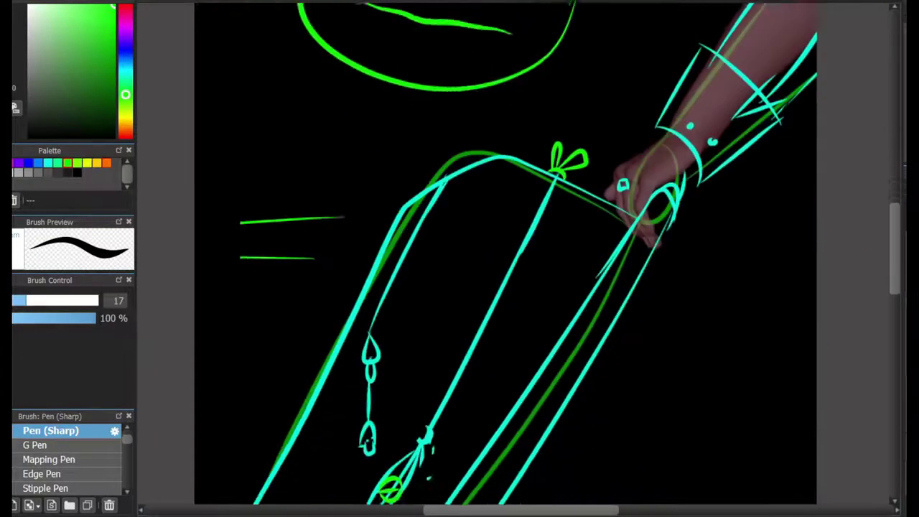
scroll(826, 347, "up", 15)
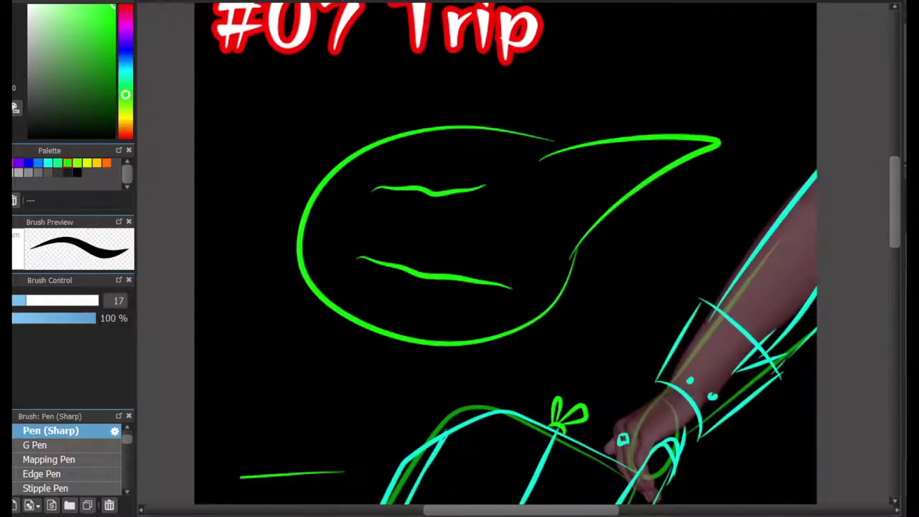
Step: Ink the wrist opening of the sleeve cuff and two knuckle lines of the hand in white
scroll(727, 460, "up", 6)
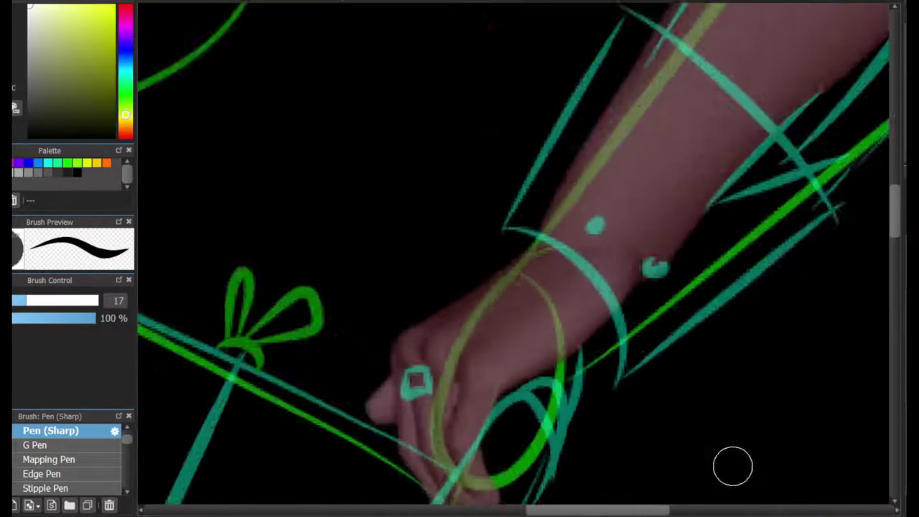
left_click_drag(410, 104, 560, 316)
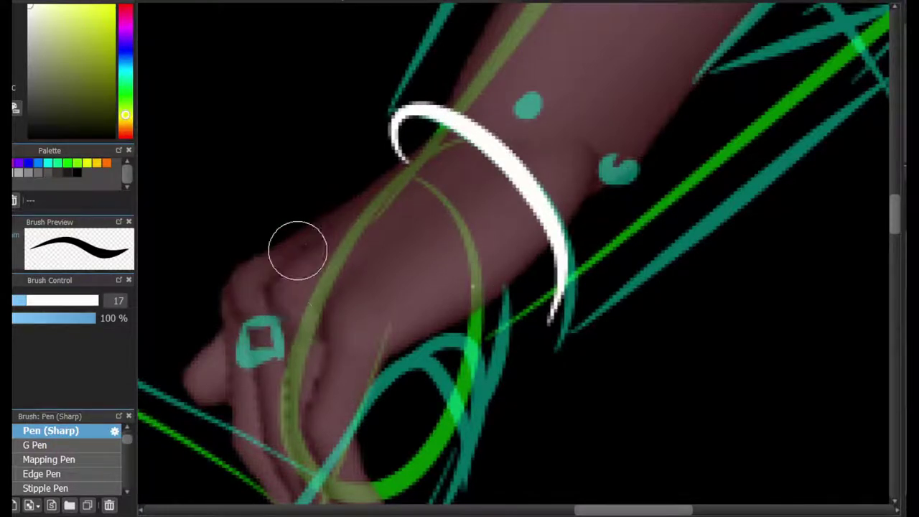
left_click_drag(310, 245, 285, 331)
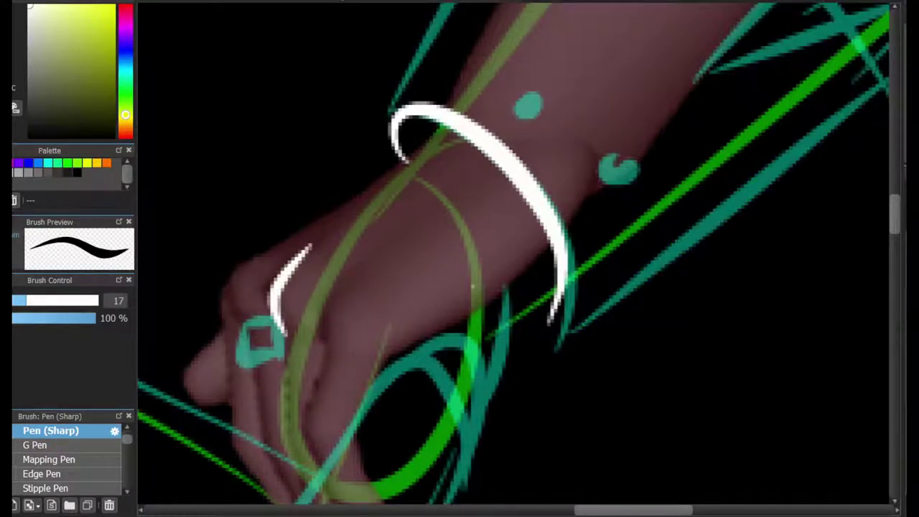
left_click_drag(348, 409, 476, 422)
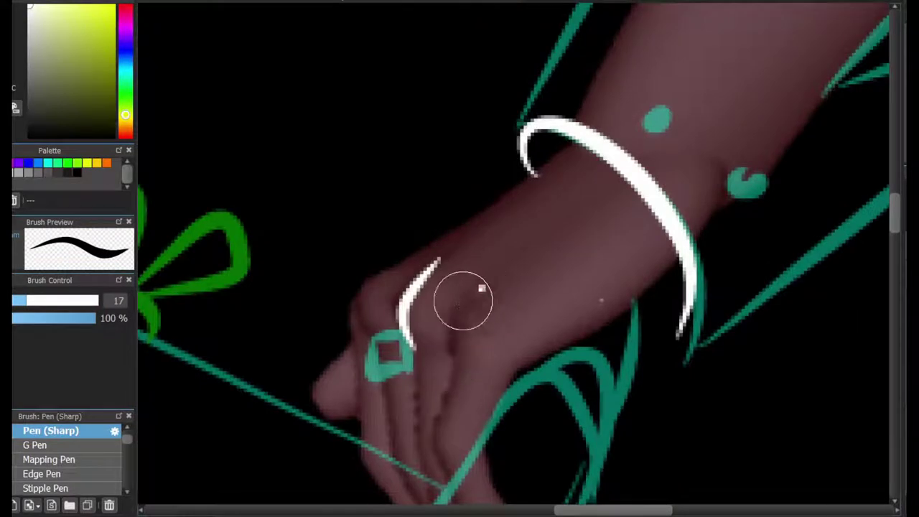
left_click_drag(477, 290, 455, 368)
Step: Ink the suitcase's pull handle in white as an arch with the upper part of both rods
scroll(390, 322, "down", 5)
mouse_move(336, 419)
left_mouse_down()
mouse_move(527, 124)
mouse_move(441, 481)
left_mouse_up()
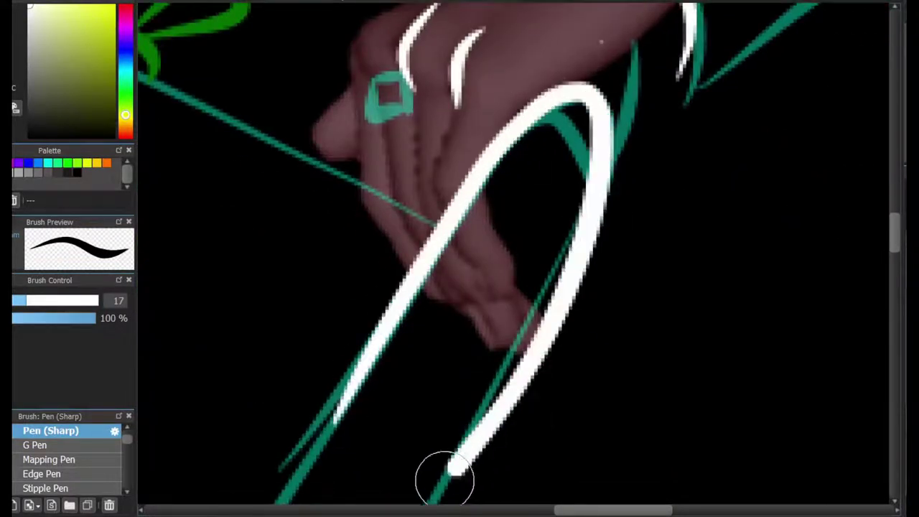
key("ctrl+z")
key("ctrl+z")
mouse_move(318, 451)
left_mouse_down()
mouse_move(470, 179)
mouse_move(441, 481)
mouse_move(554, 92)
mouse_move(585, 230)
left_mouse_up()
key("ctrl+z")
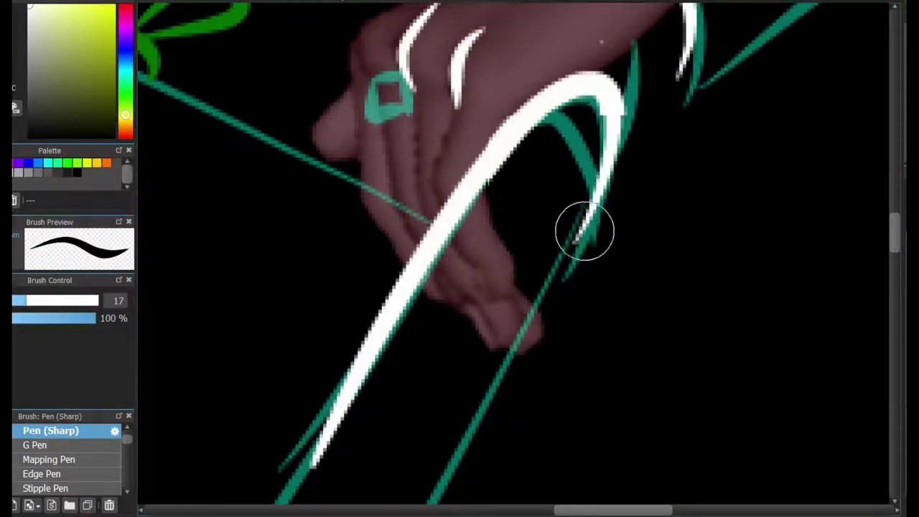
scroll(572, 127, "down", 5)
left_click_drag(572, 127, 423, 402)
key("ctrl+z")
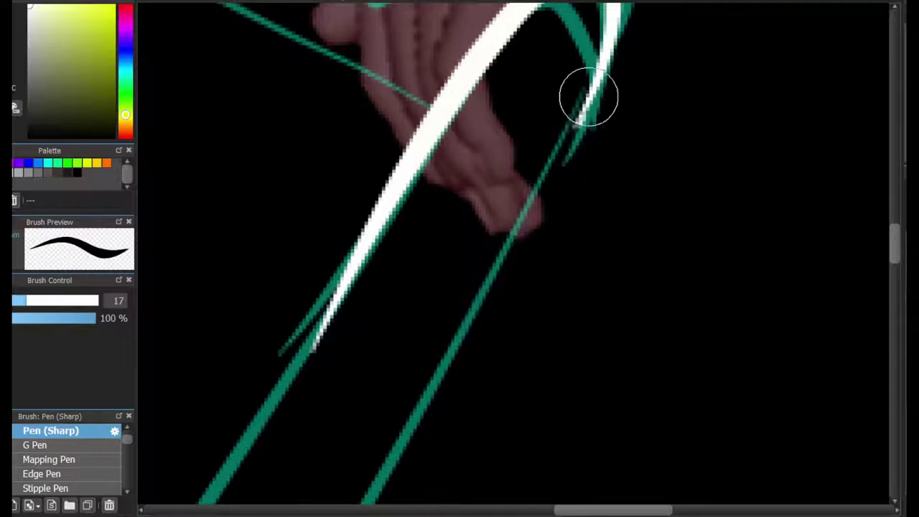
left_click_drag(589, 93, 427, 398)
Step: Ink the underside of the wrist up to the cuff, the finger outlines and the square ring in white
scroll(878, 236, "up", 10)
left_click_drag(605, 222, 678, 172)
mouse_move(394, 173)
left_mouse_down()
mouse_move(376, 232)
mouse_move(429, 238)
mouse_move(440, 420)
left_mouse_up()
key("ctrl+z")
scroll(369, 242, "up", 2)
key("ctrl+z")
left_click_drag(424, 248, 449, 423)
left_click_drag(495, 237, 477, 414)
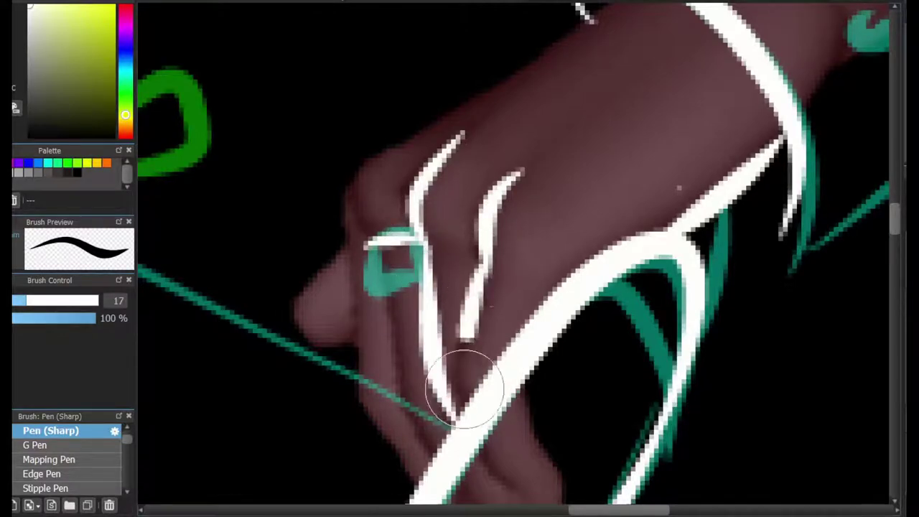
mouse_move(406, 135)
left_mouse_down()
mouse_move(380, 150)
mouse_move(375, 287)
left_mouse_up()
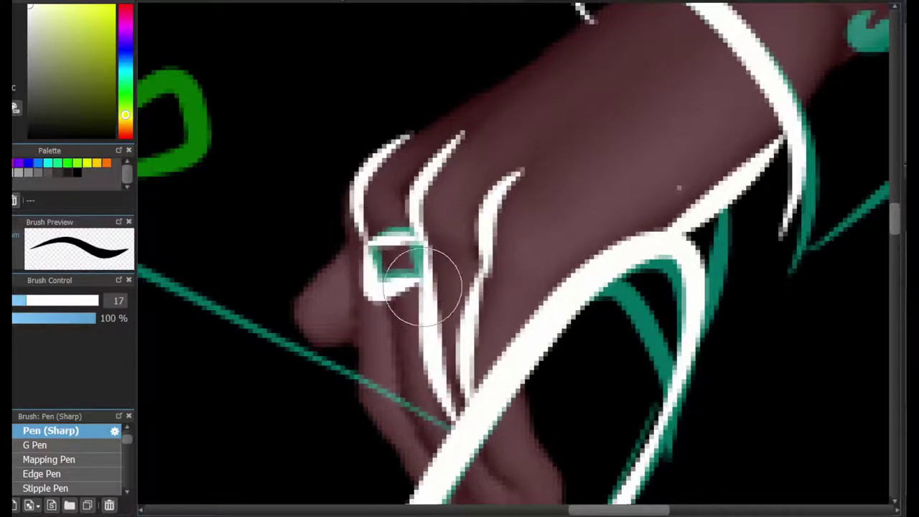
Step: Ink the suitcase's curved top edge in white, from its far corner past the bow to the handle
scroll(410, 390, "left", 5)
scroll(402, 179, "up", 3)
mouse_move(210, 317)
left_mouse_down()
mouse_move(472, 178)
mouse_move(798, 154)
left_mouse_up()
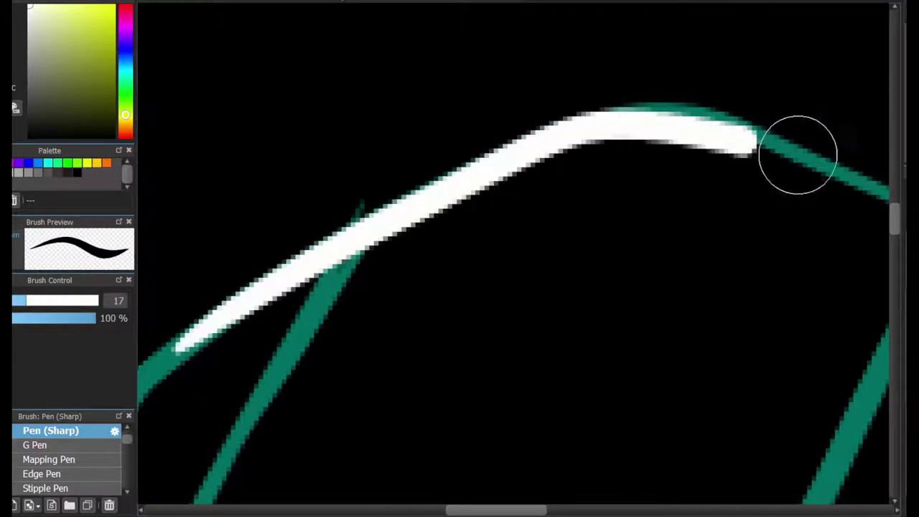
scroll(797, 154, "right", 5)
mouse_move(554, 205)
left_mouse_down()
mouse_move(767, 304)
mouse_move(819, 350)
left_mouse_up()
scroll(574, 488, "right", 5)
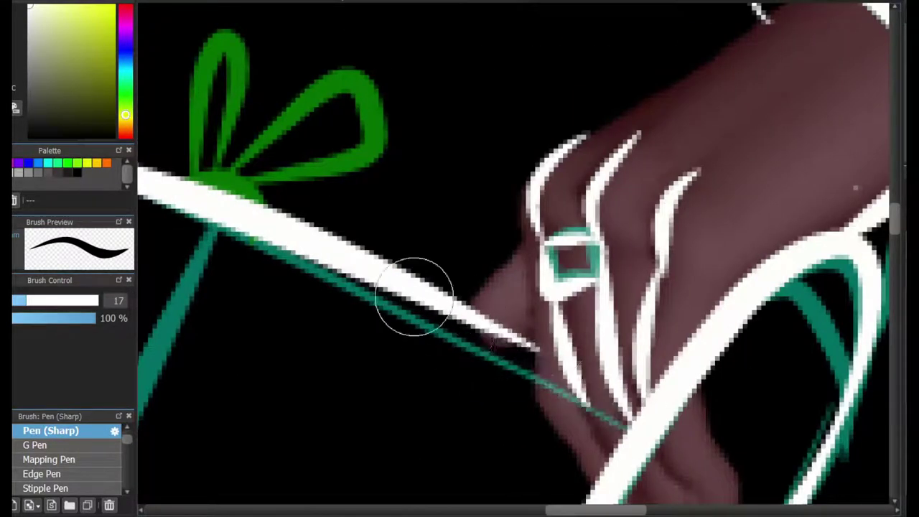
left_click_drag(535, 351, 625, 416)
Step: Ink the outermost finger and the back of the hand up to the cuff opening in white
left_click_drag(521, 168, 549, 355)
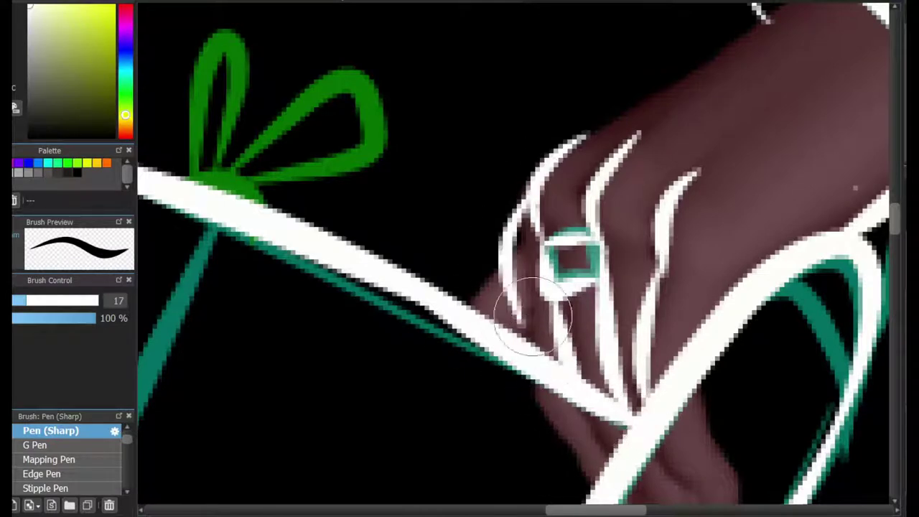
scroll(556, 437, "right", 3)
scroll(667, 338, "up", 3)
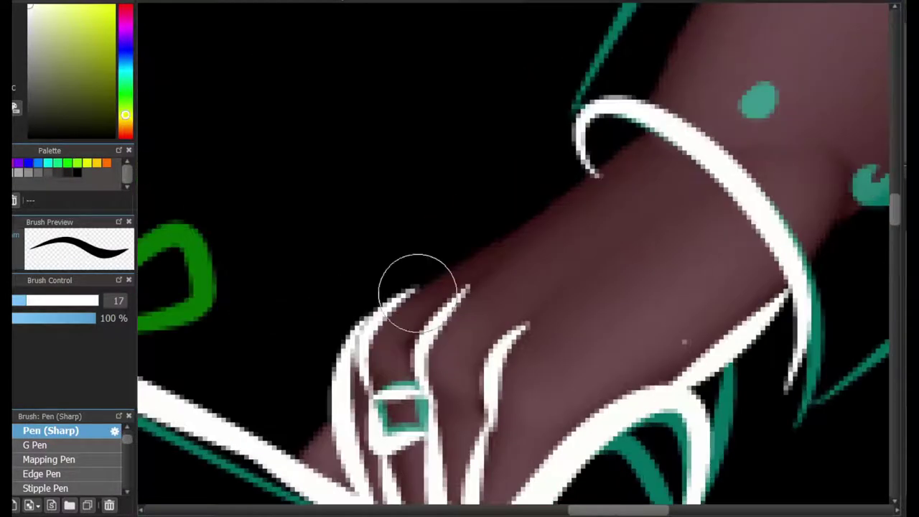
mouse_move(414, 277)
left_mouse_down()
mouse_move(554, 198)
mouse_move(445, 298)
left_mouse_up()
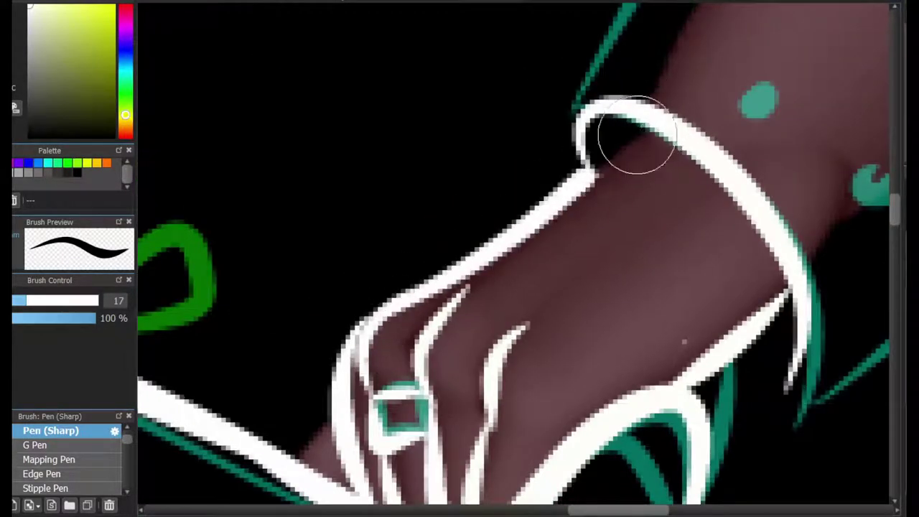
scroll(605, 481, "right", 3)
left_click_drag(535, 355, 499, 450)
key("ctrl+z")
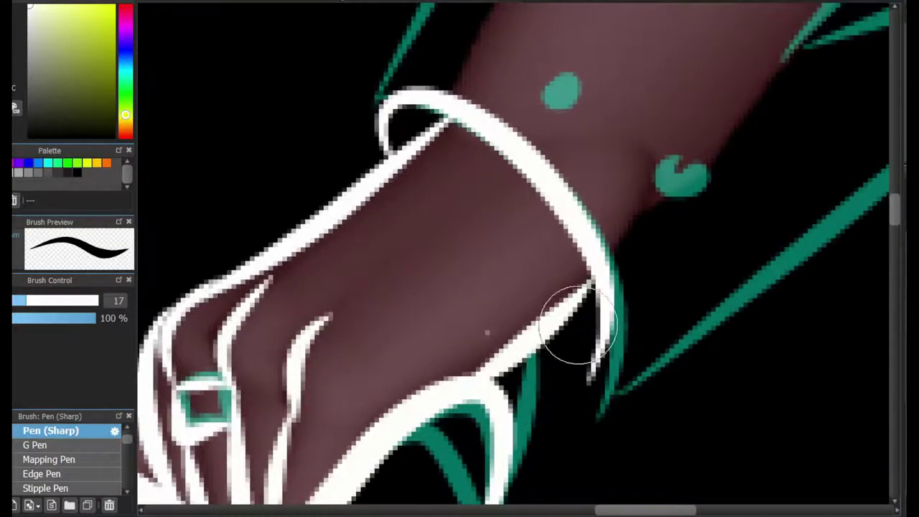
Step: Ink the cuff's lower edge as a curved white line from the wrist opening to the sleeve fold
scroll(668, 352, "up", 2)
scroll(669, 352, "up", 3)
scroll(669, 352, "left", 2)
scroll(514, 258, "right", 5)
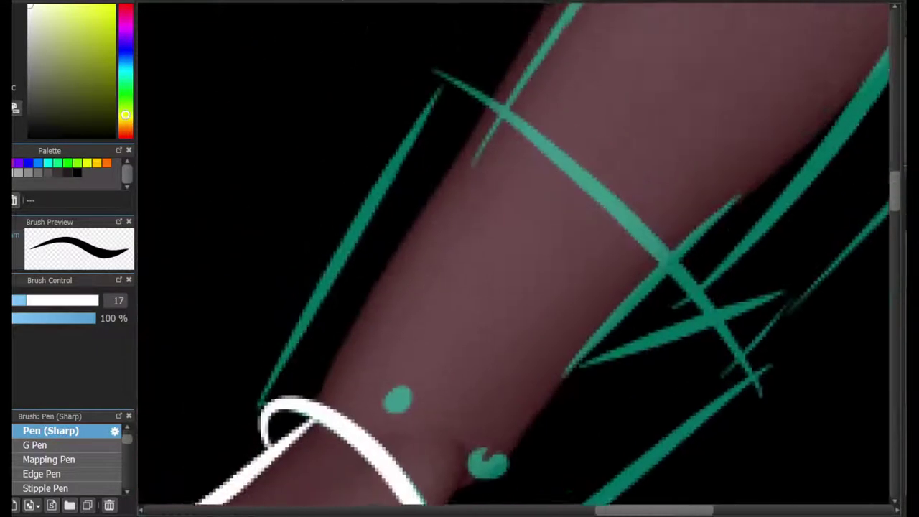
scroll(514, 287, "down", 2)
left_click_drag(387, 495, 738, 246)
scroll(638, 311, "right", 3)
scroll(638, 311, "down", 1)
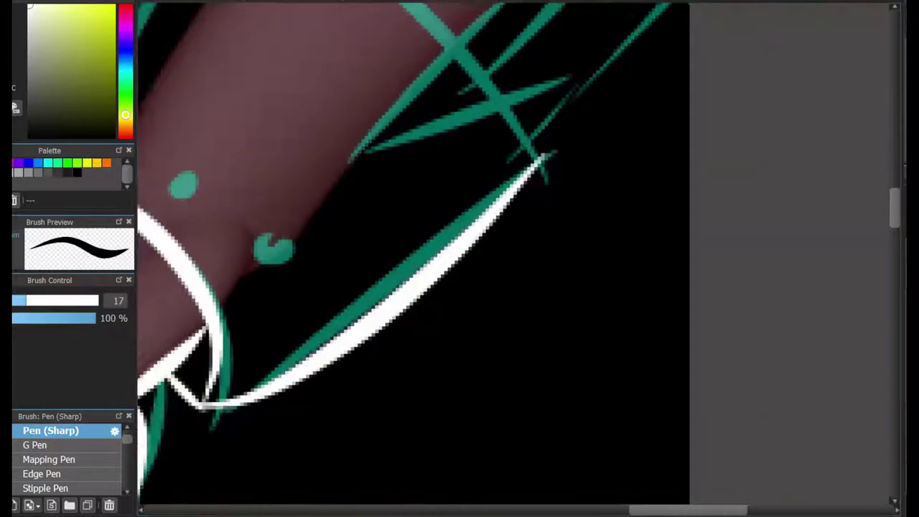
Step: Ink the cuff's upper edge and the curved fold line across the forearm in white
scroll(242, 437, "up", 3)
scroll(242, 437, "left", 2)
mouse_move(244, 431)
left_mouse_down()
mouse_move(431, 115)
mouse_move(732, 391)
left_mouse_up()
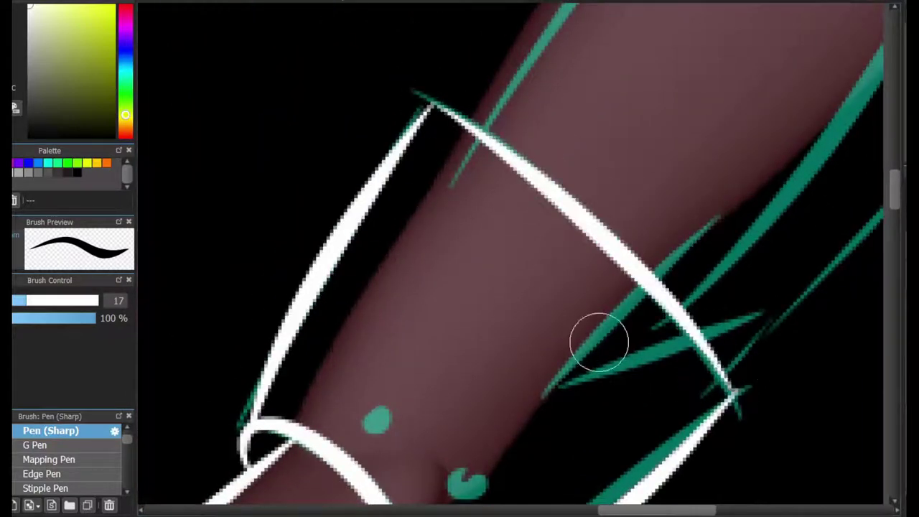
key("ctrl+z")
left_click_drag(430, 102, 728, 379)
Step: Ink both sides of the sleeve in white, from the cuff fold to the canvas edge
scroll(641, 332, "right", 4)
left_click_drag(495, 272, 574, 192)
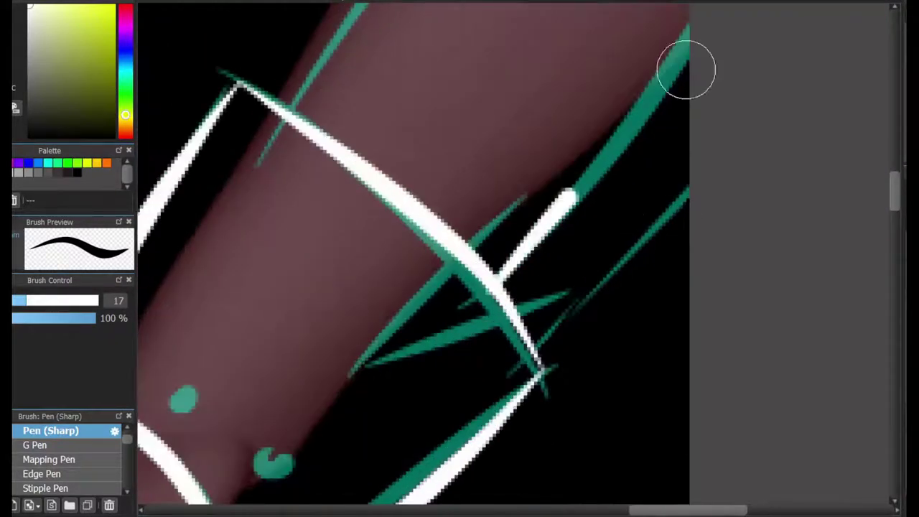
scroll(556, 263, "up", 2)
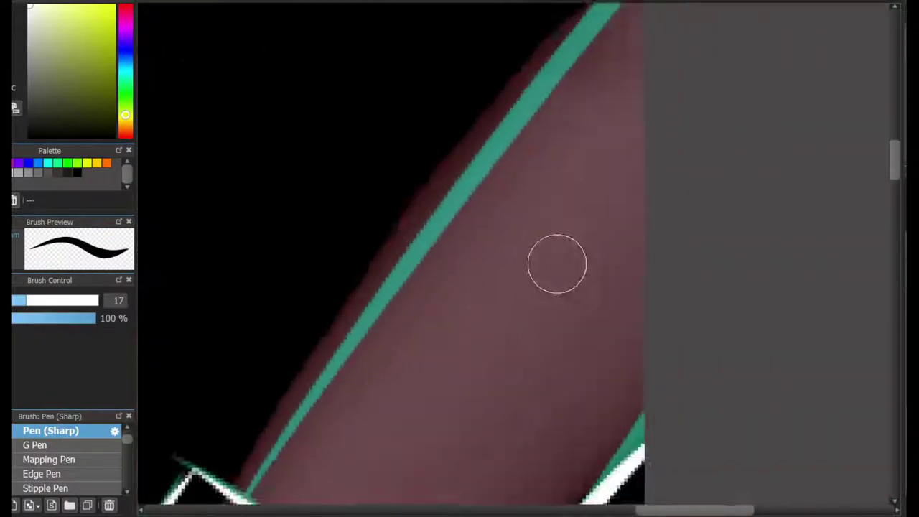
scroll(556, 264, "down", 2)
left_click_drag(584, 139, 390, 415)
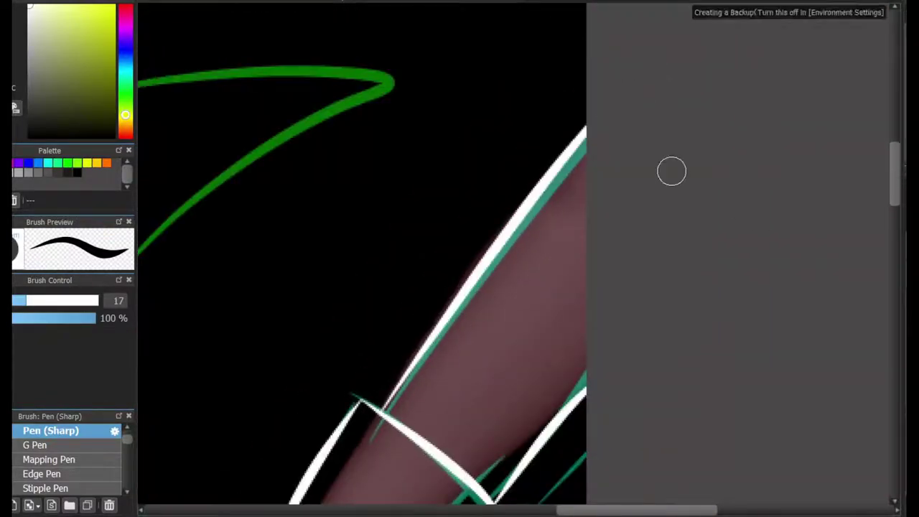
Step: Draw a clean white circle over the sketched suitcase wheel using the Pencil brush at size 4.5
scroll(672, 171, "down", 2)
scroll(513, 258, "up", 3)
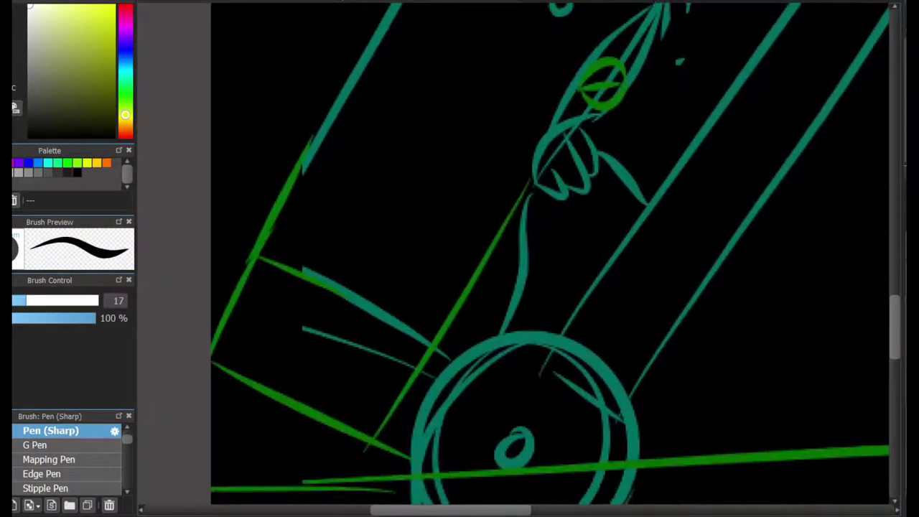
scroll(548, 388, "down", 3)
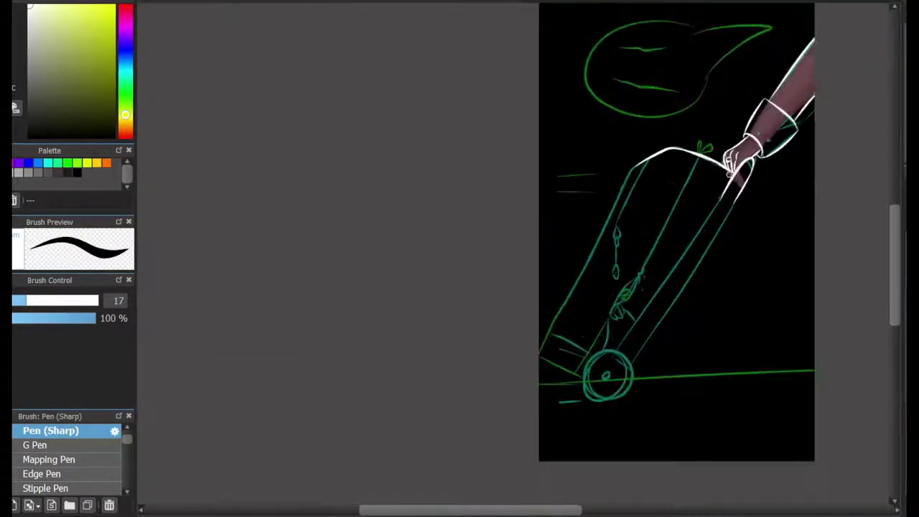
scroll(821, 201, "up", 3)
scroll(488, 258, "down", 3)
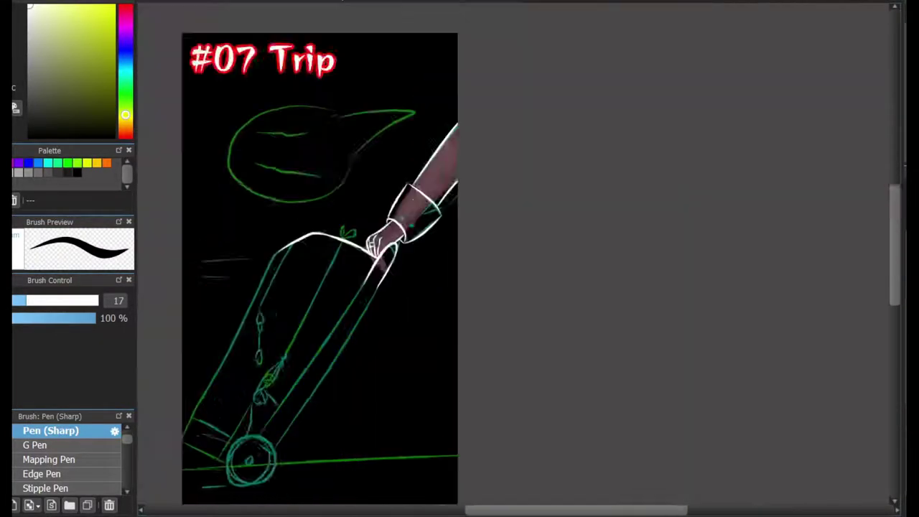
scroll(564, 285, "up", 3)
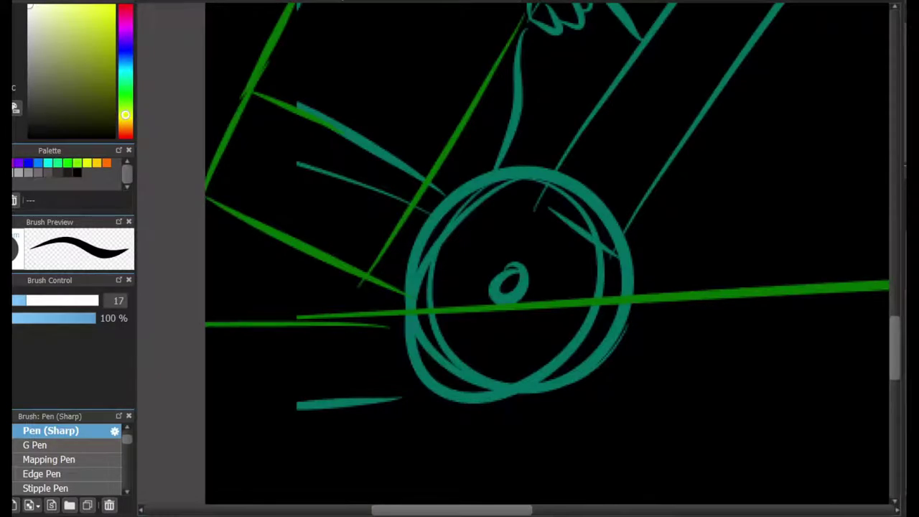
key("p")
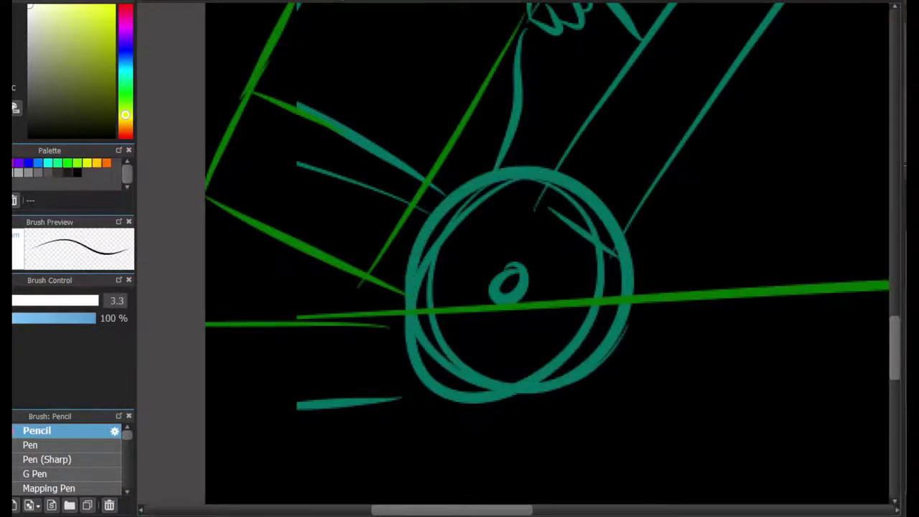
key("ctrl+y")
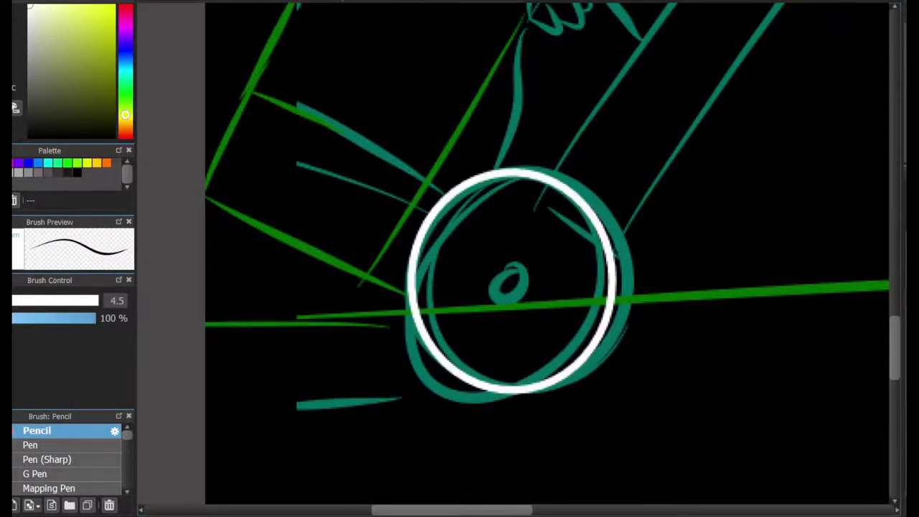
Step: Duplicate the white wheel circle and scale the copy down inside the original to form the inner rim
key("ctrl+y")
key("ctrl+y")
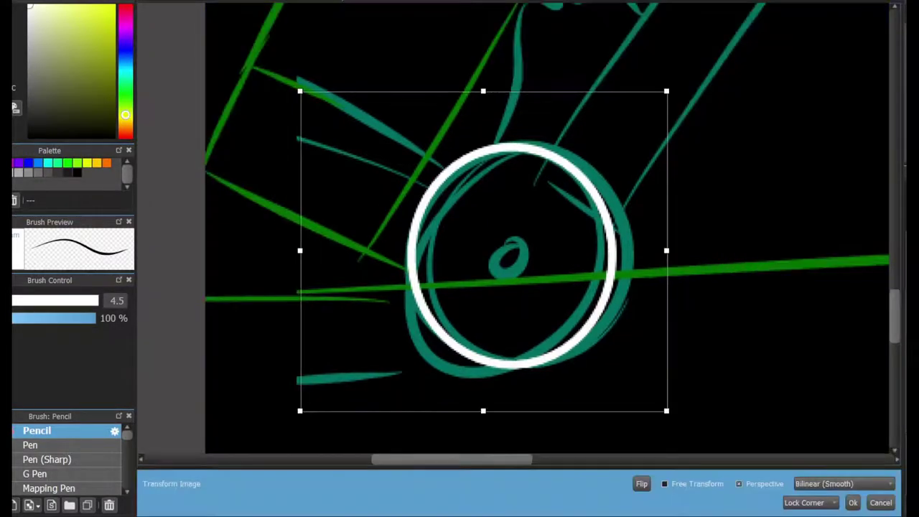
key("ctrl+z")
key("ctrl+d")
key("ctrl+t")
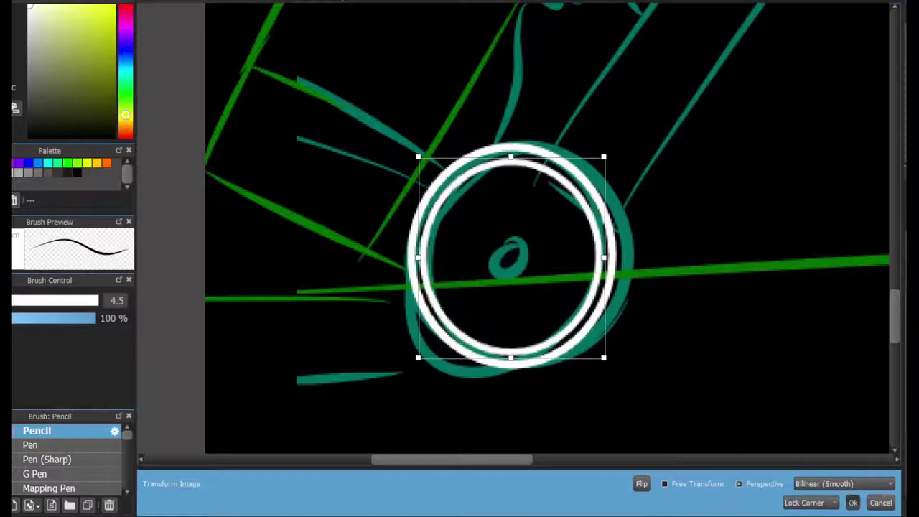
key("Return")
key("ctrl+t")
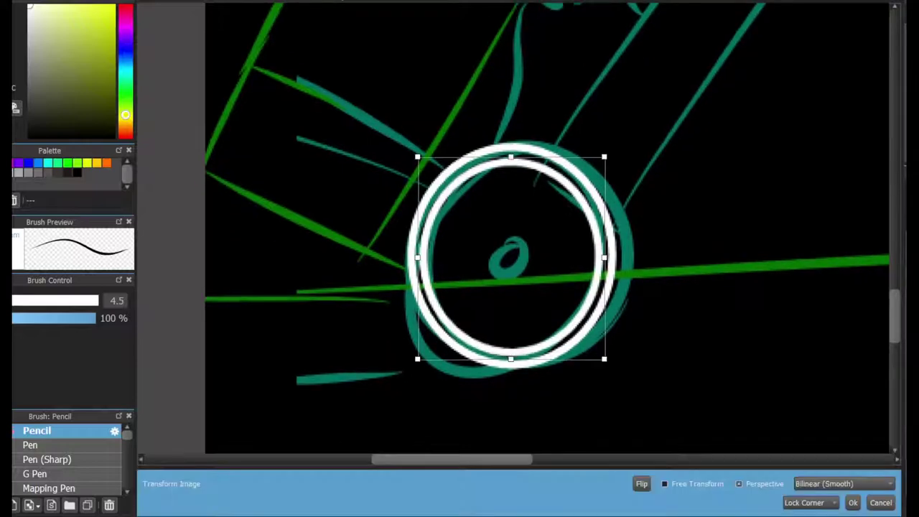
scroll(512, 256, "up", 3)
left_click(853, 503)
Step: Place a small white circle over the sketched hub at the wheel's centre and fill it solid white with the Pencil brush
scroll(559, 333, "down", 4)
scroll(537, 313, "up", 2)
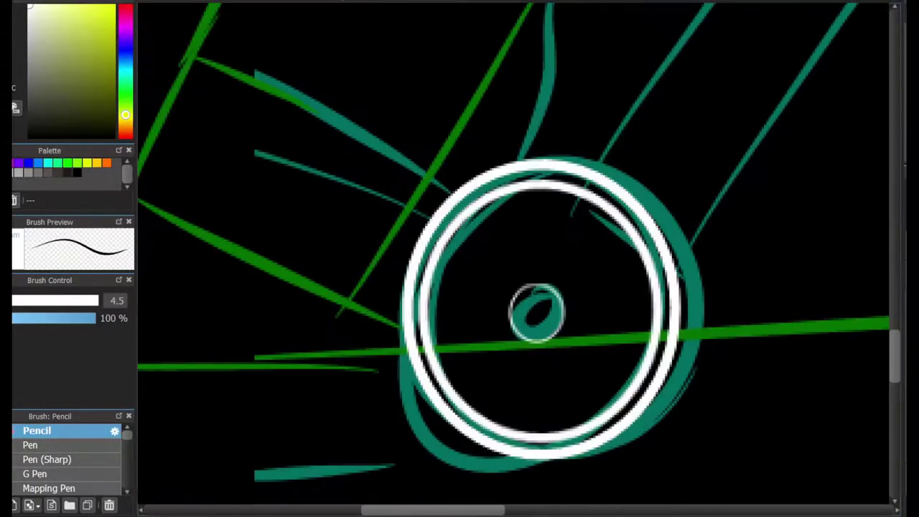
scroll(480, 330, "up", 2)
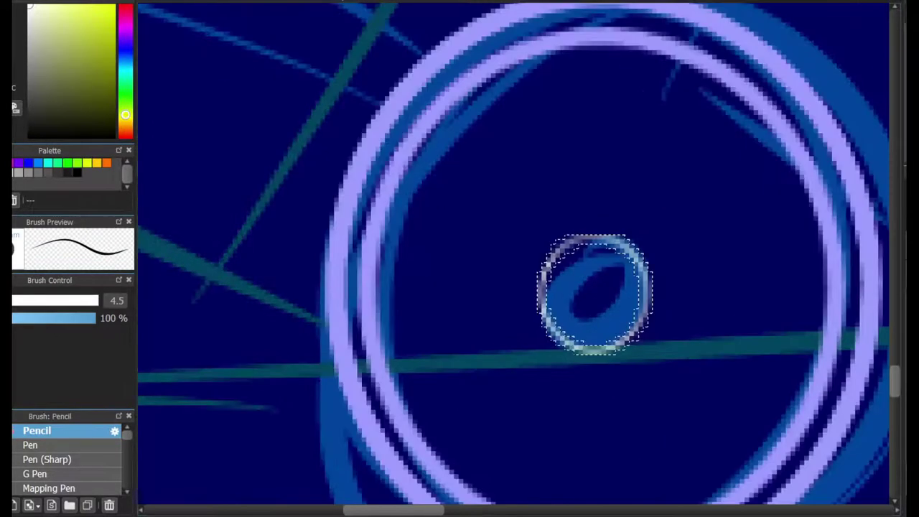
key("ctrl+d")
scroll(648, 311, "down", 1)
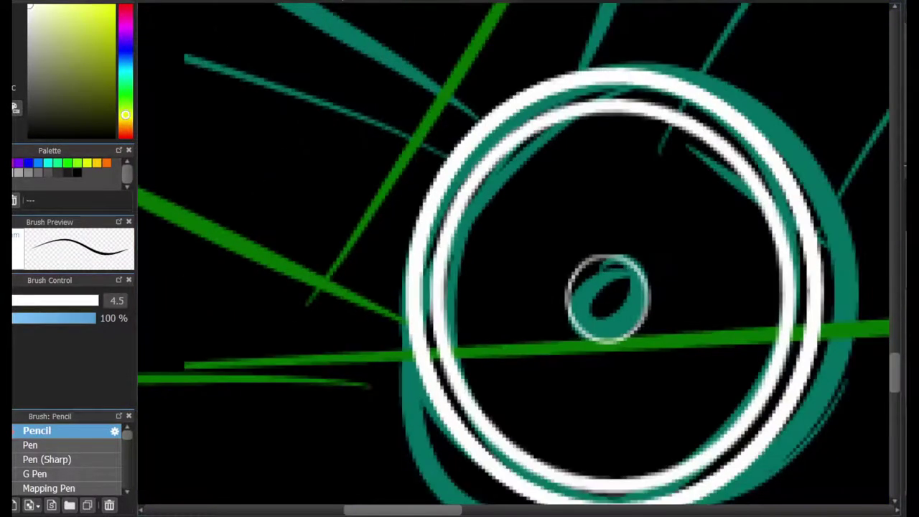
scroll(649, 312, "up", 1)
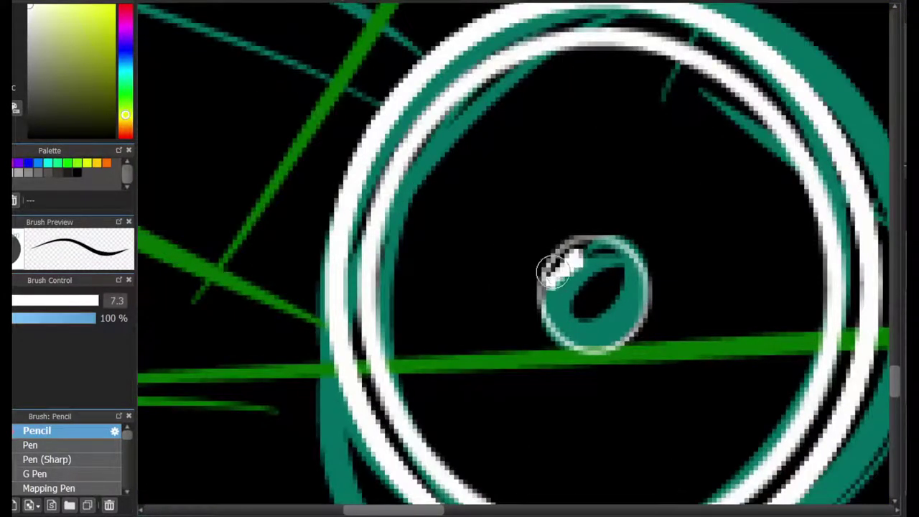
mouse_move(560, 318)
left_mouse_down()
mouse_move(587, 335)
mouse_move(634, 303)
mouse_move(601, 247)
mouse_move(562, 289)
mouse_move(569, 307)
mouse_move(585, 270)
mouse_move(597, 304)
mouse_move(559, 299)
mouse_move(587, 326)
mouse_move(613, 303)
mouse_move(600, 310)
mouse_move(616, 267)
mouse_move(617, 319)
left_mouse_up()
key("bracketright")
scroll(452, 430, "down", 5)
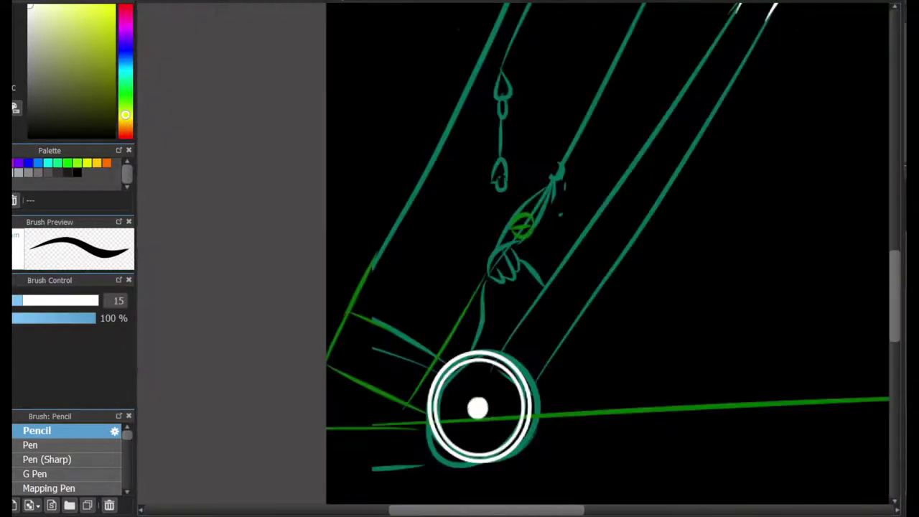
left_click(47, 460)
scroll(531, 344, "down", 1)
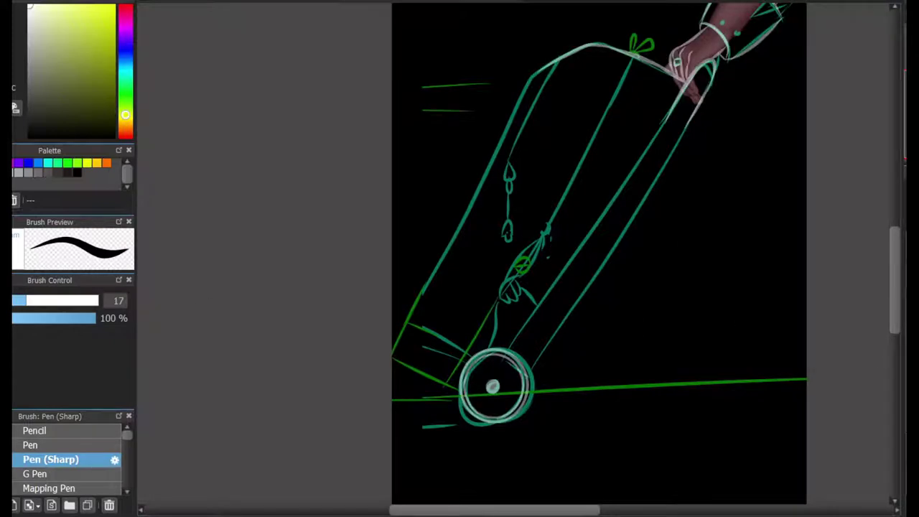
scroll(799, 244, "up", 1)
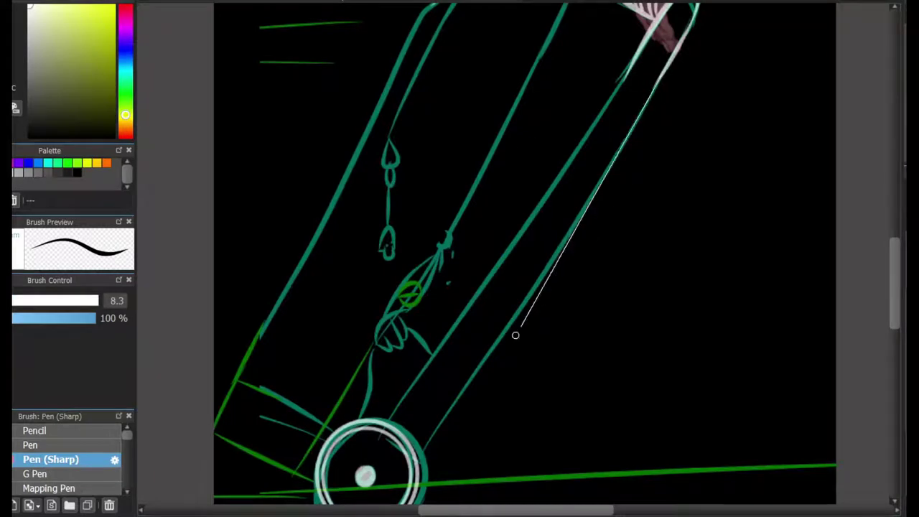
left_click_drag(515, 335, 408, 493)
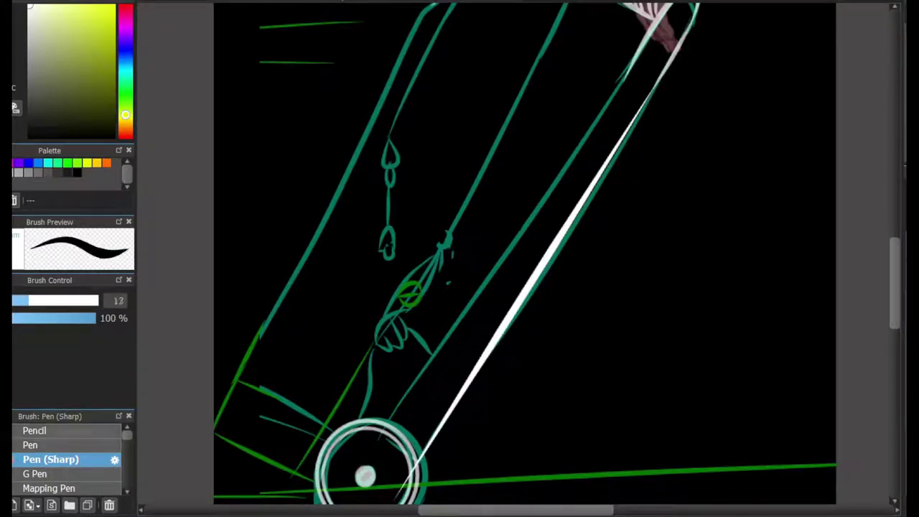
left_click(38, 431)
key("ctrl+z")
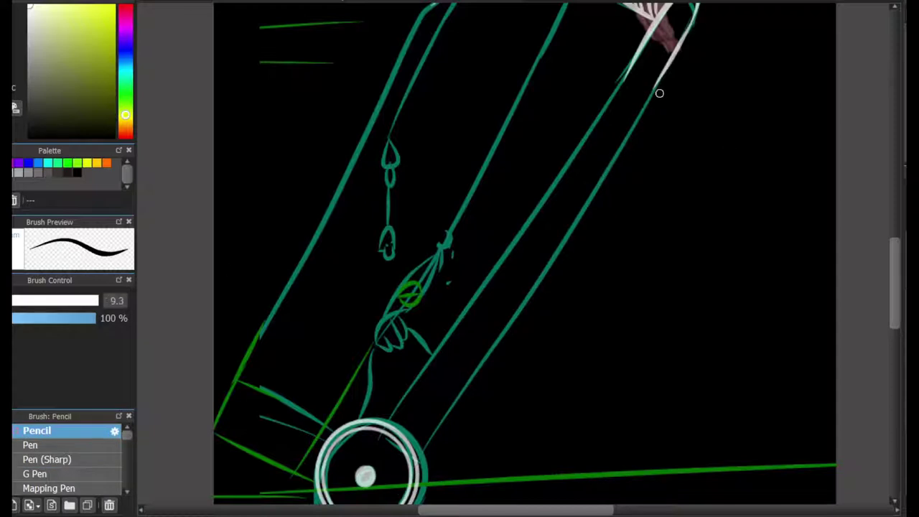
left_click_drag(574, 243, 674, 62)
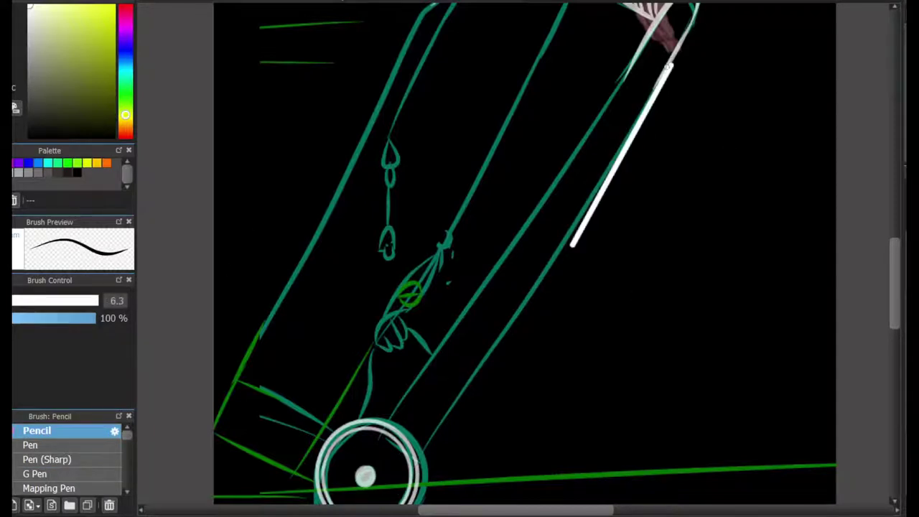
key("ctrl+z")
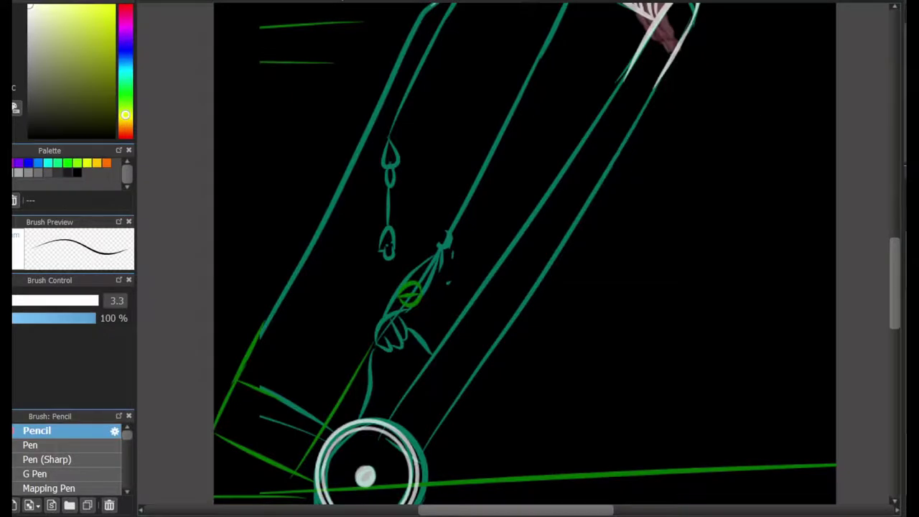
scroll(689, 186, "up", 5)
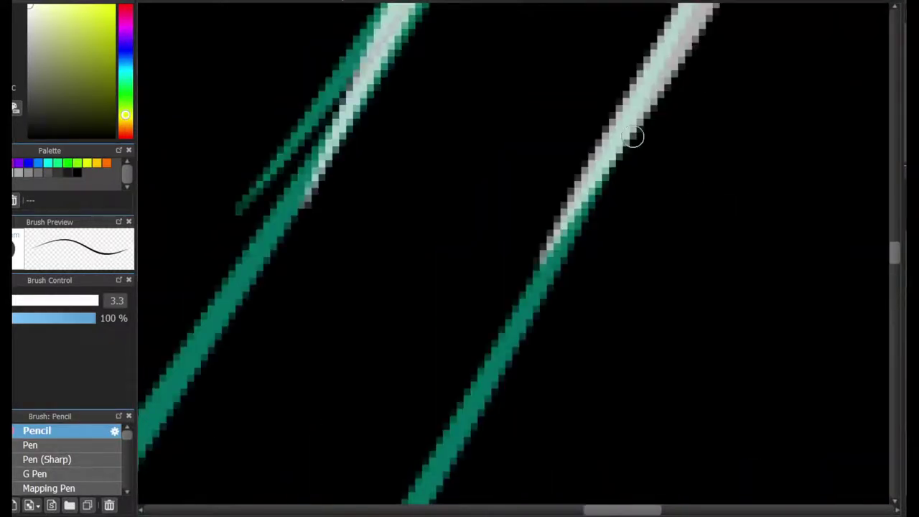
left_click(728, 51, "shift")
key("ctrl+z")
left_click(703, 14, "shift")
key("ctrl+z")
Step: Ink both long handle bars as straight white lines from the hand to the wheel with the Pencil brush at size 3.3
scroll(518, 253, "down", 6)
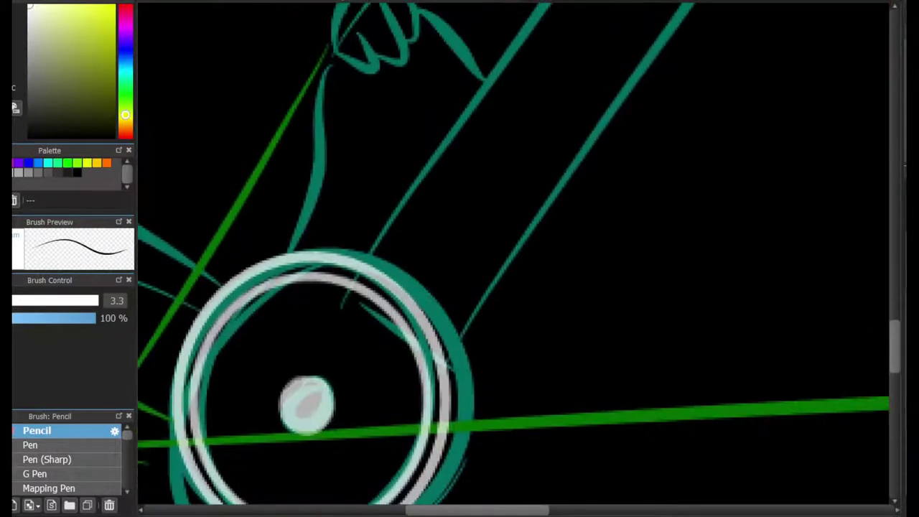
scroll(518, 253, "down", 5)
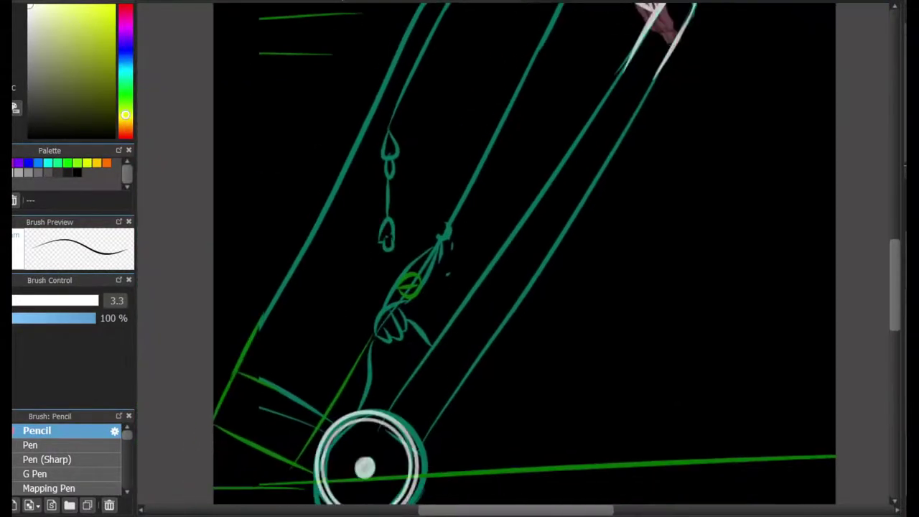
left_click(395, 491, "shift")
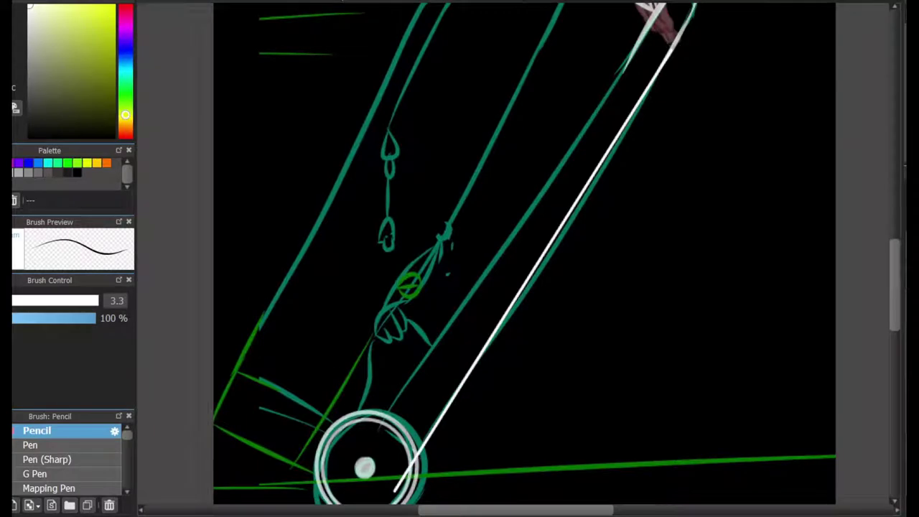
left_click(364, 468, "shift")
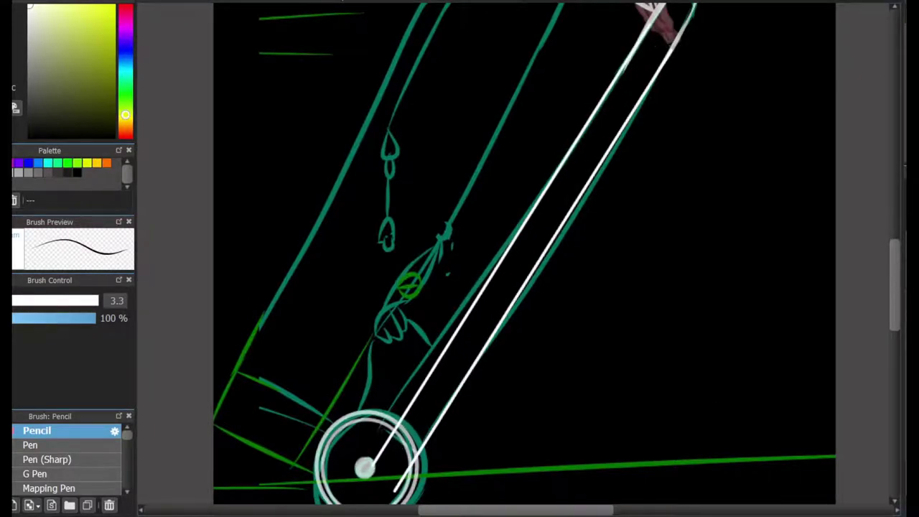
Step: Erase the parts of the handle bars that run inside the wheel, with the eraser at size 10
key("bracketright")
mouse_move(364, 468)
left_mouse_down()
mouse_move(442, 278)
mouse_move(488, 216)
mouse_move(588, 158)
left_mouse_up()
left_click_drag(662, 264, 602, 391)
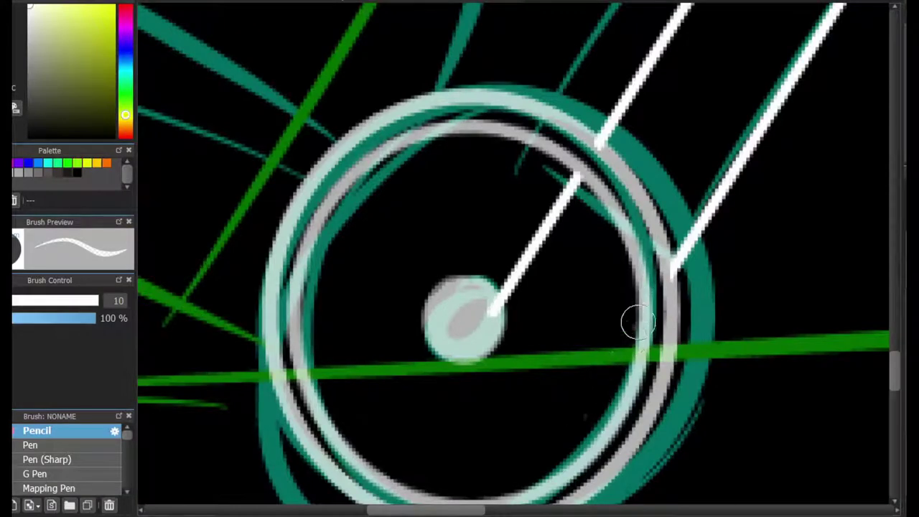
left_click_drag(495, 312, 562, 193)
scroll(519, 269, "down", 5)
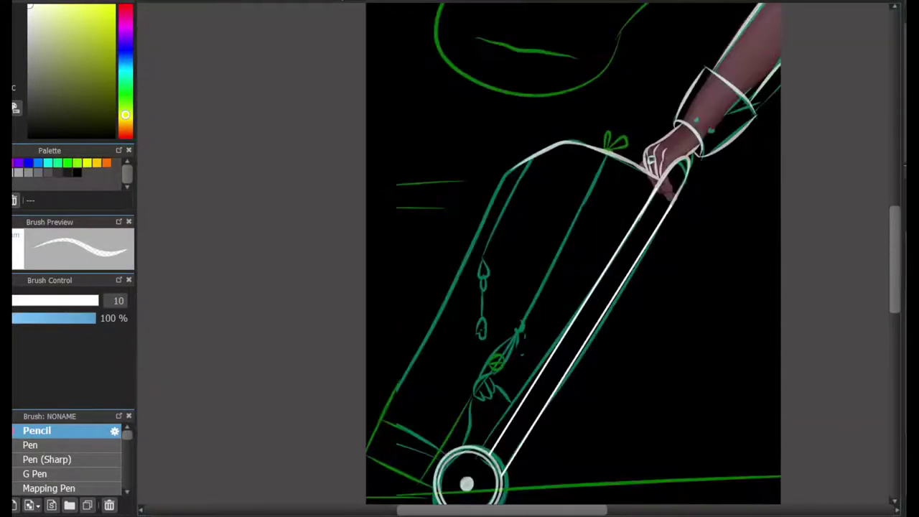
Step: Ink the suitcase's long left edge and its slanted upper-left corner as straight white lines with the Pencil brush at size 3.3
key("b")
mouse_move(571, 393)
left_mouse_down()
mouse_move(628, 285)
mouse_move(629, 362)
left_mouse_up()
scroll(580, 146, "up", 5)
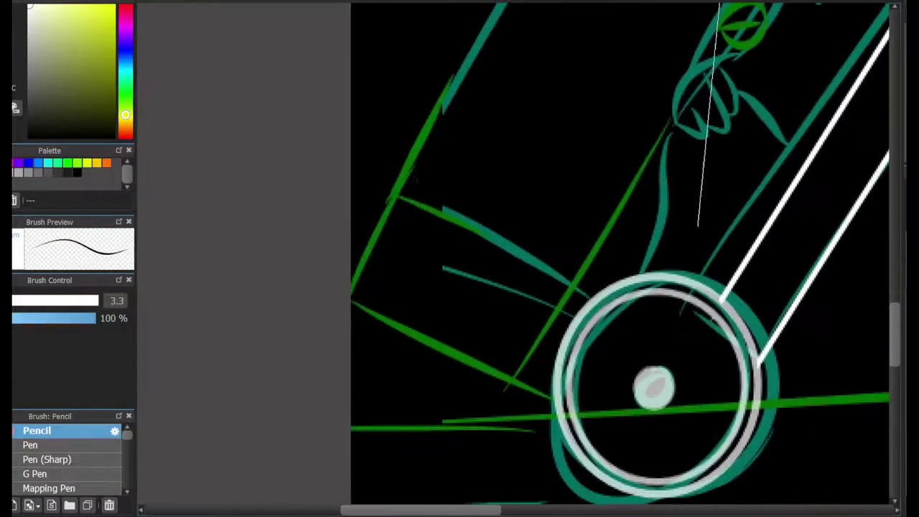
mouse_move(502, 3)
left_mouse_down()
mouse_move(338, 304)
mouse_move(551, 359)
mouse_move(607, 424)
mouse_move(367, 191)
mouse_move(426, 127)
left_mouse_up()
key("ctrl+z")
key("ctrl+z")
left_click_drag(470, 92, 344, 174)
key("ctrl+z")
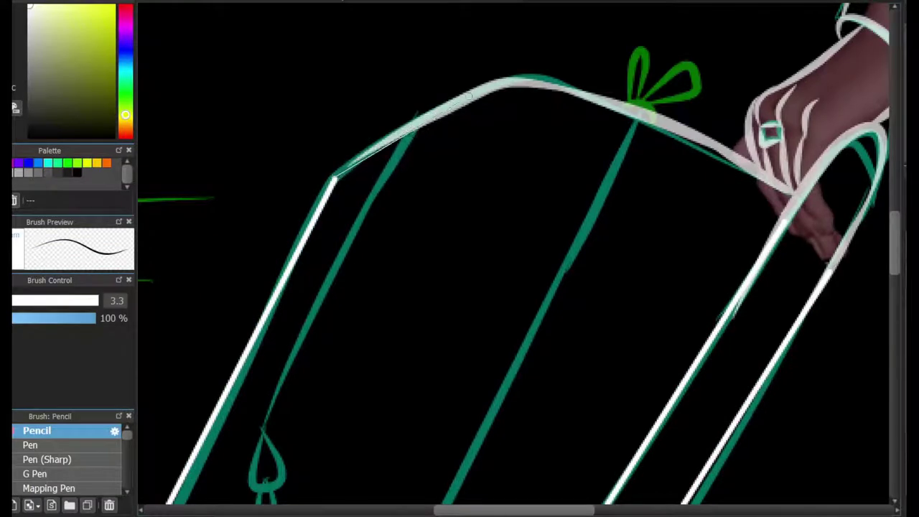
key("ctrl+z")
left_click_drag(470, 91, 332, 176)
Step: Clean up the upper-left corner joint with the size 10 eraser and ink the suitcase's lower edge as a straight white line
key("bracketright")
scroll(337, 131, "up", 2)
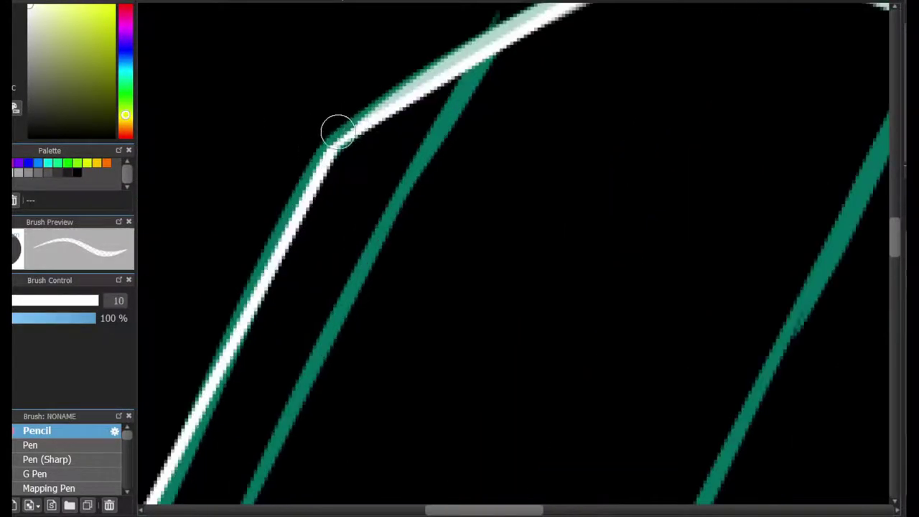
scroll(328, 349, "down", 2)
key("bracketleft")
scroll(388, 445, "up", 2)
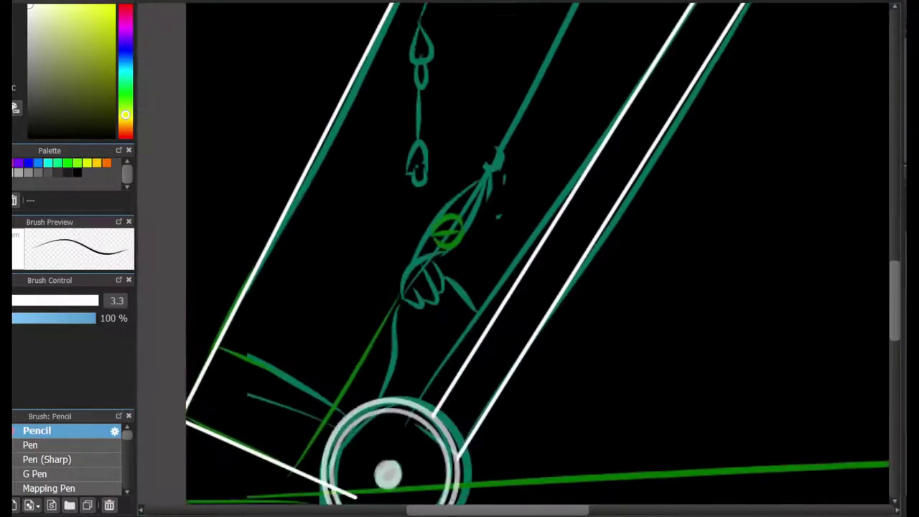
Step: Ink the suitcase's central seam and the shorter line down to the hanging chain as straight white lines
scroll(507, 280, "up", 3)
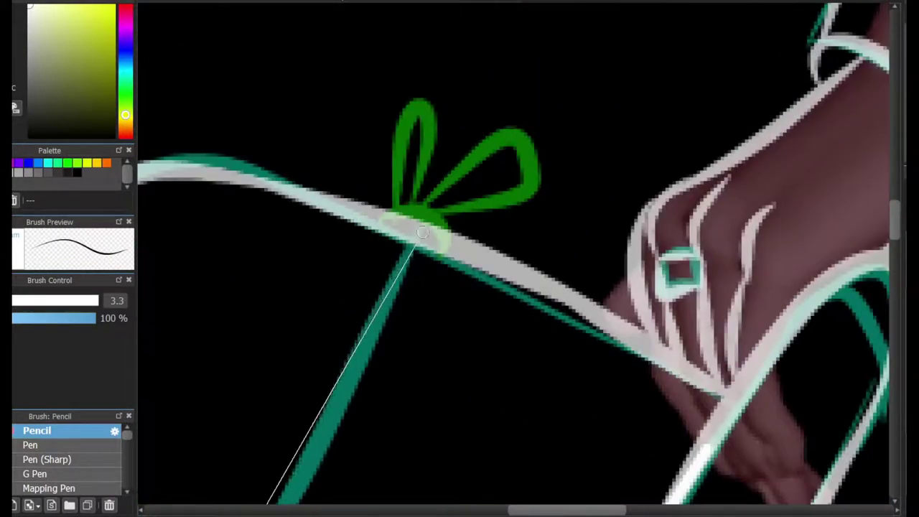
scroll(422, 232, "down", 3)
scroll(643, 40, "up", 1)
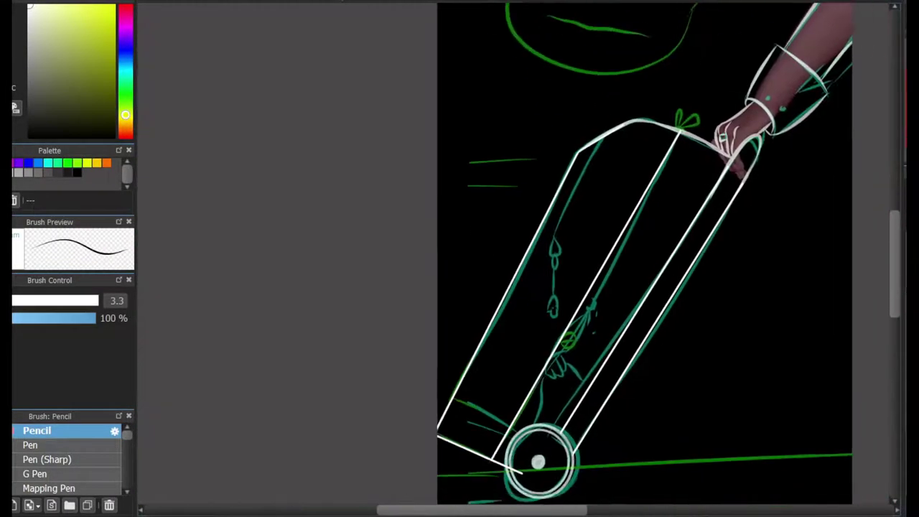
scroll(642, 40, "up", 3)
left_click(466, 343, "shift")
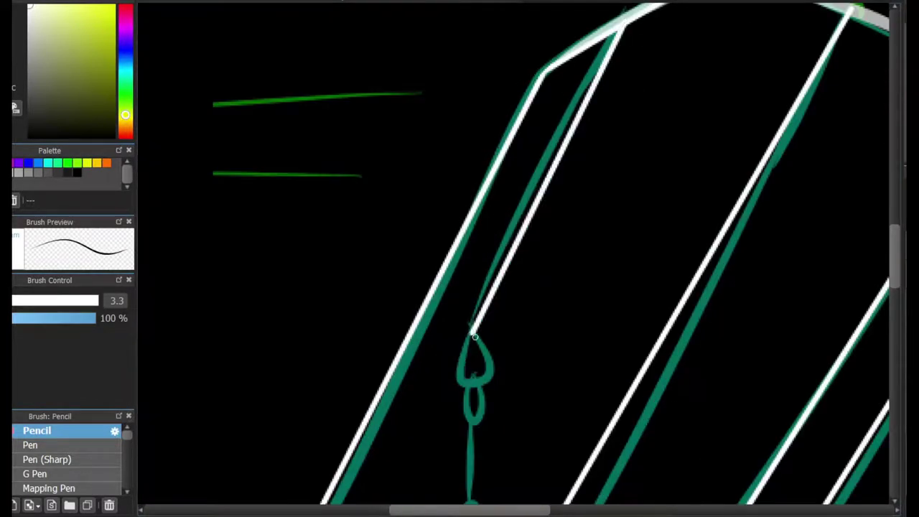
Step: Erase the end of the suitcase's lower edge that extends into the wheel, with the eraser at size 10
left_click_drag(466, 343, 161, 47)
key("bracketright")
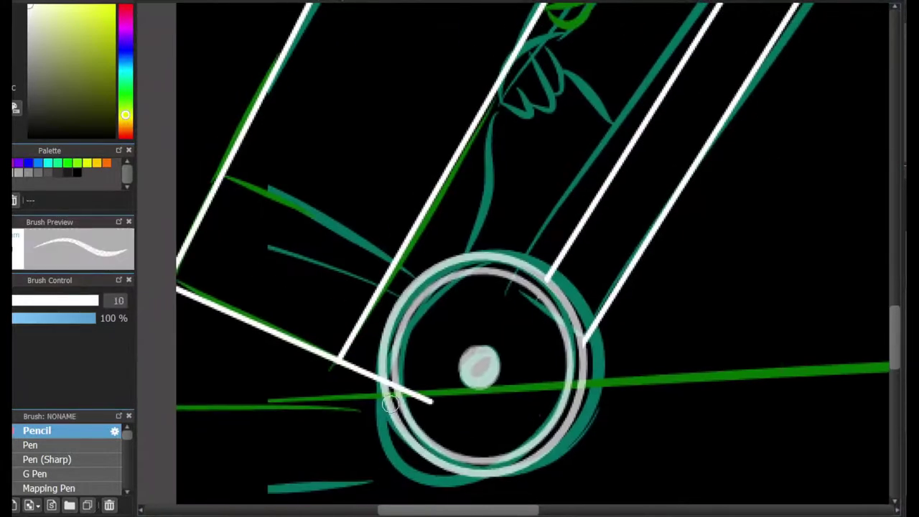
scroll(389, 379, "up", 1)
scroll(468, 366, "down", 4)
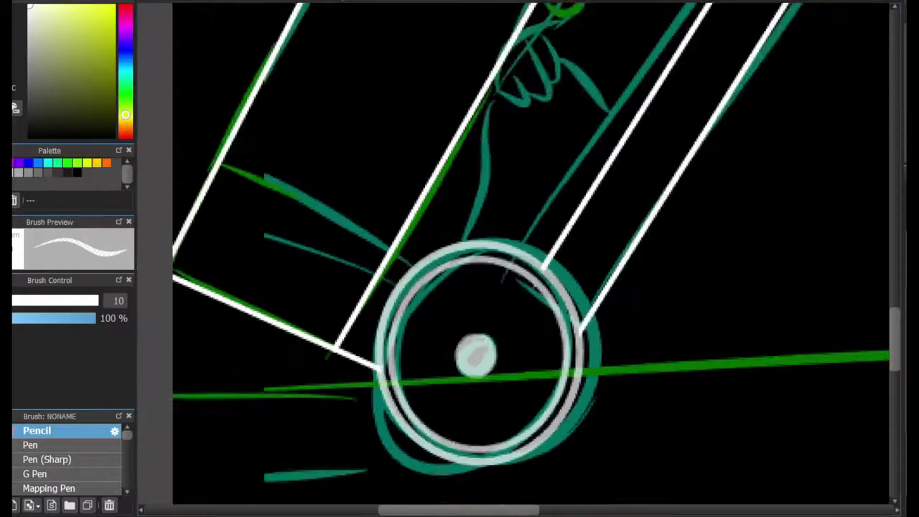
scroll(468, 366, "up", 3)
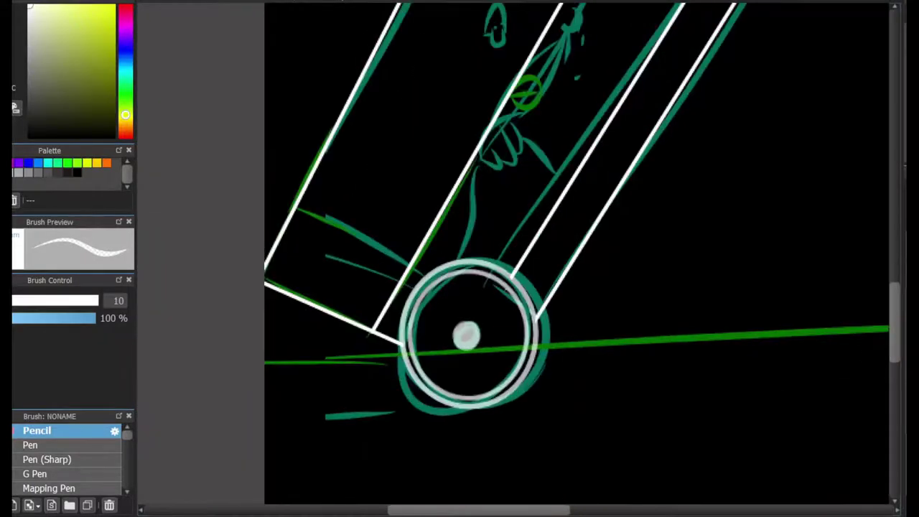
Step: Ink two long, slightly curved white ground lines across the canvas through the wheel with the Pen (Sharp) brush at size 17
left_click(50, 460)
scroll(528, 451, "down", 1)
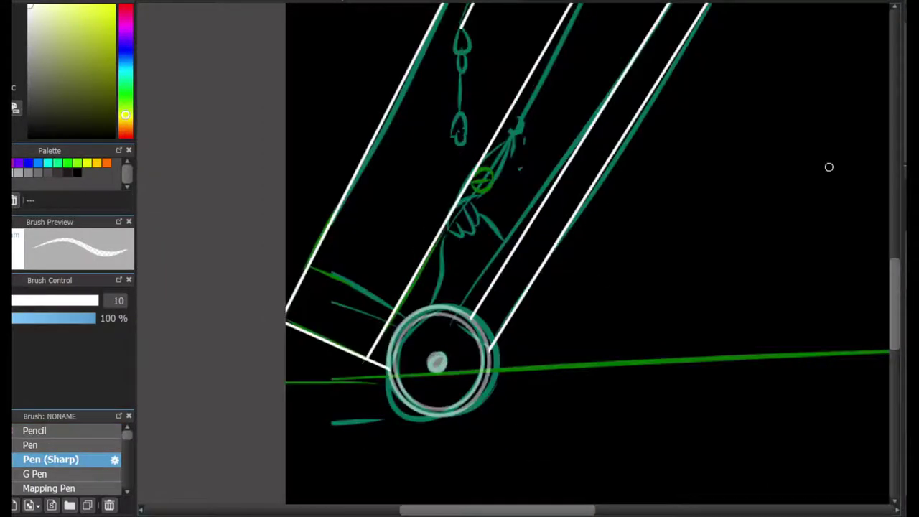
scroll(440, 334, "right", 2)
scroll(439, 334, "down", 1)
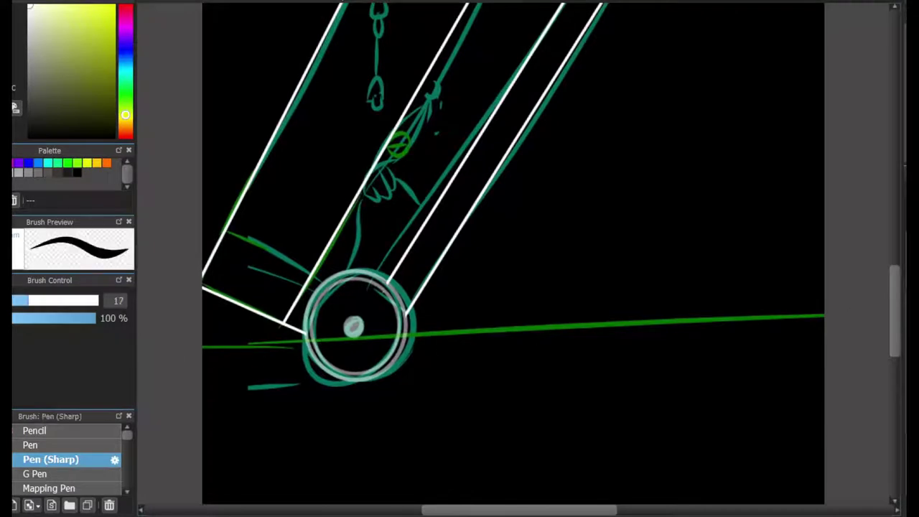
mouse_move(755, 322)
left_mouse_down()
mouse_move(755, 330)
mouse_move(662, 337)
mouse_move(574, 328)
left_mouse_up()
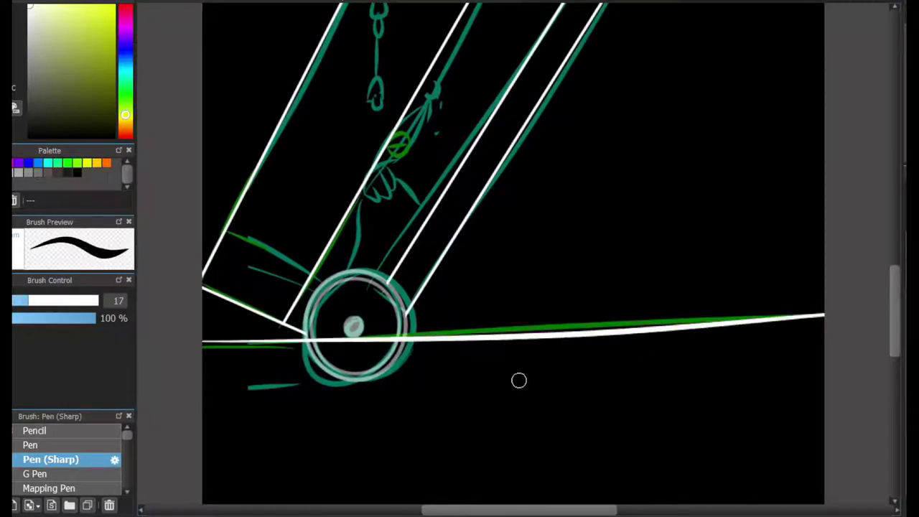
left_click_drag(343, 389, 551, 352)
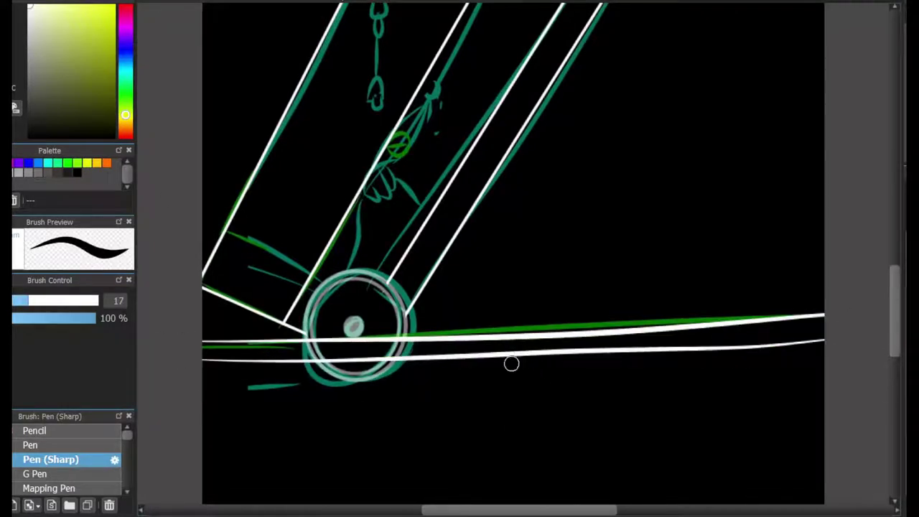
Step: Undo the lower ground line and erase the remaining ground line where it crosses the wheel, with the eraser at size 10
key("ctrl+z")
key("bracketleft")
scroll(308, 248, "up", 5)
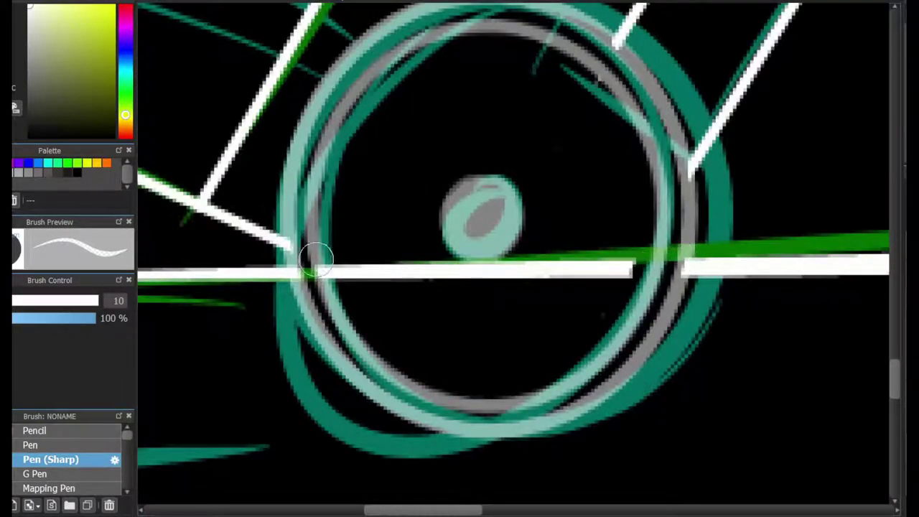
mouse_move(374, 262)
left_mouse_down()
mouse_move(466, 267)
mouse_move(535, 292)
mouse_move(593, 273)
mouse_move(548, 307)
left_mouse_up()
scroll(548, 306, "down", 8)
scroll(548, 306, "up", 2)
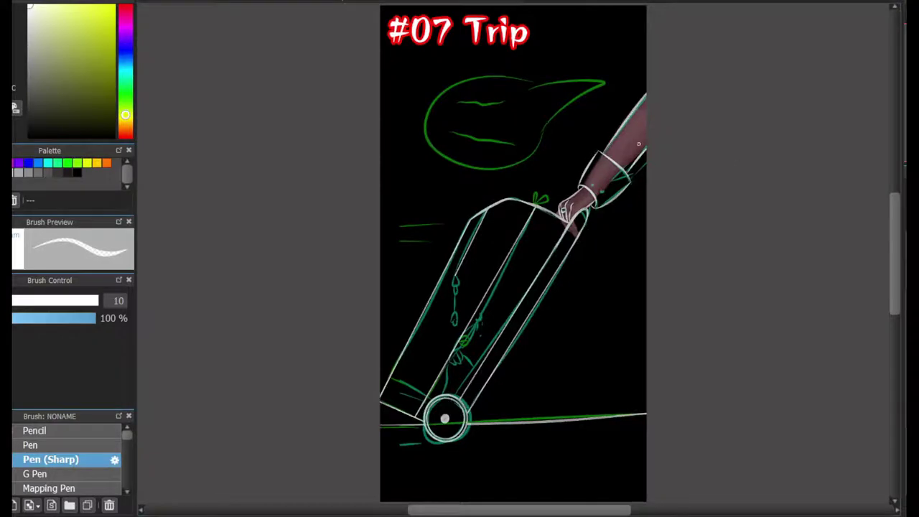
Step: Ink a V-shaped notch in the sleeve cuff's upper edge with Pen (Sharp) at size 17 and erase the old edge across its opening
scroll(559, 141, "up", 5)
key("b")
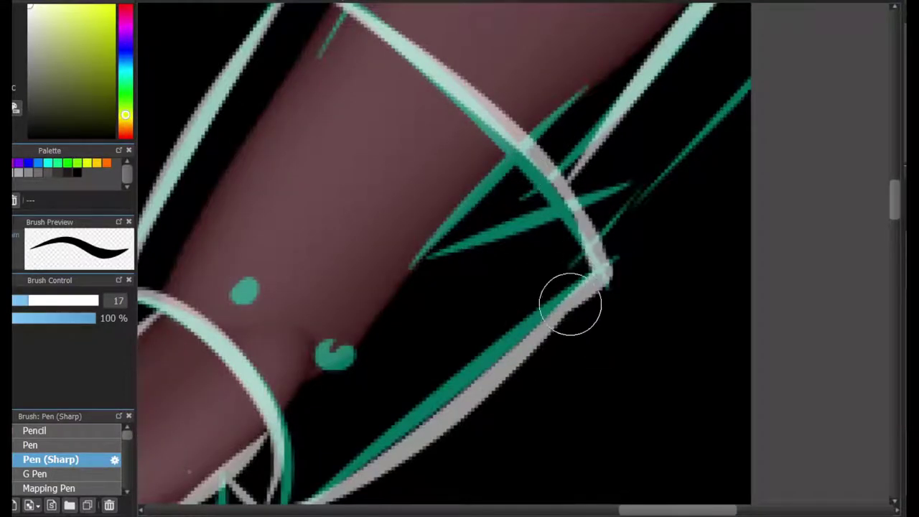
mouse_move(568, 188)
left_mouse_down()
mouse_move(554, 315)
mouse_move(562, 294)
mouse_move(416, 285)
left_mouse_up()
scroll(865, 180, "up", 2)
key("e")
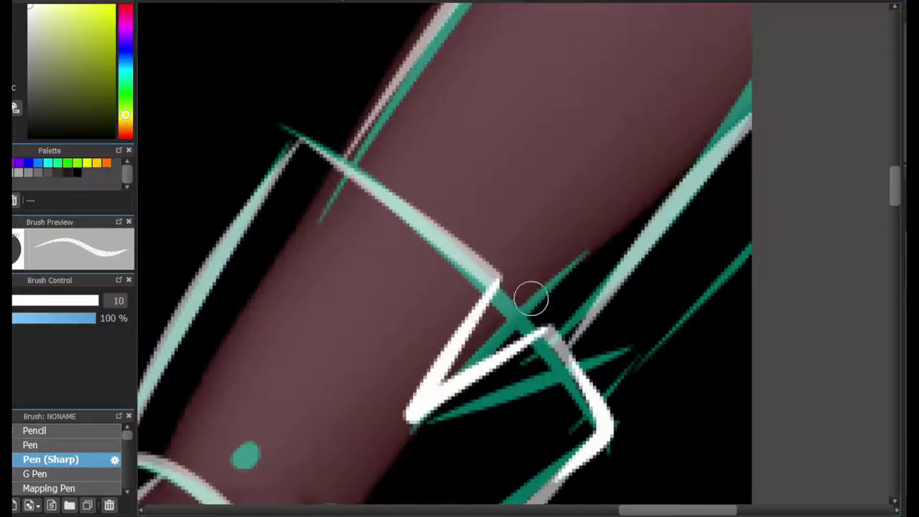
scroll(511, 306, "down", 2)
Step: Reinforce the cuff's corner at the wrist and ink two round white buttons on the cuff with the size 17 pen
key("e")
scroll(498, 247, "up", 2)
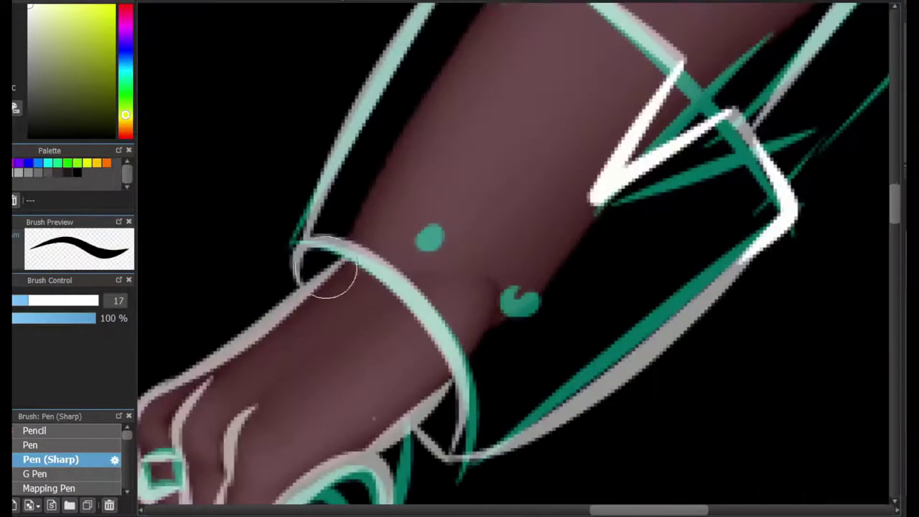
left_click_drag(296, 269, 308, 206)
mouse_move(406, 194)
left_mouse_down()
mouse_move(443, 193)
mouse_move(445, 226)
left_mouse_up()
left_click_drag(529, 290, 518, 290)
scroll(521, 296, "down", 3)
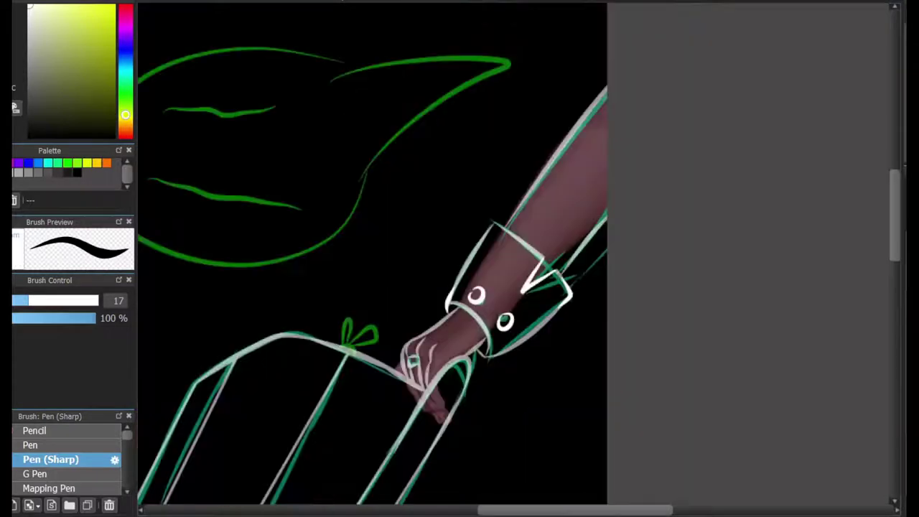
Step: Ink a white dot at the end of the suitcase's shorter line and a triangular pull hanging below it
scroll(566, 277, "down", 3)
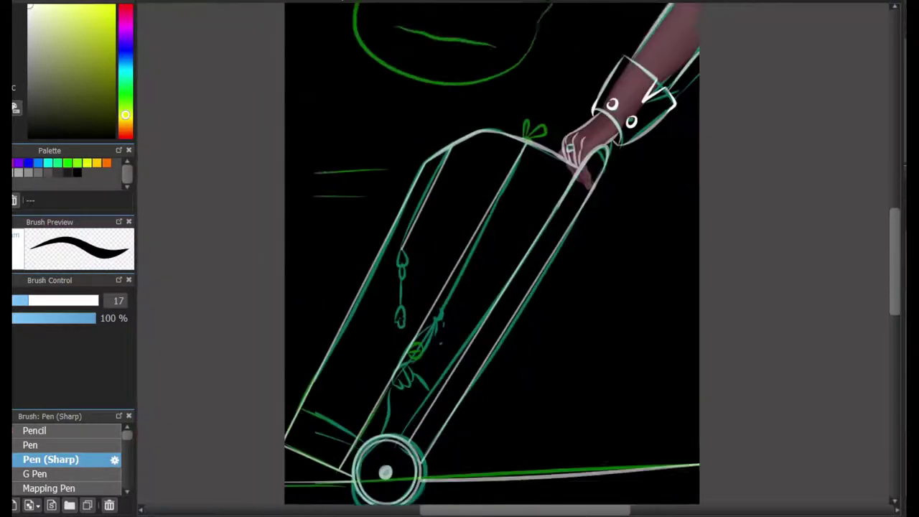
scroll(512, 246, "up", 3)
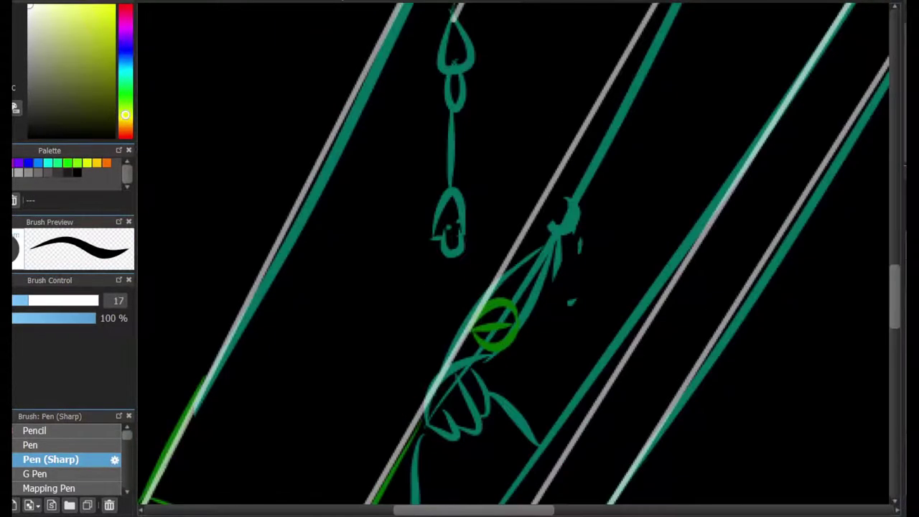
scroll(773, 285, "down", 3)
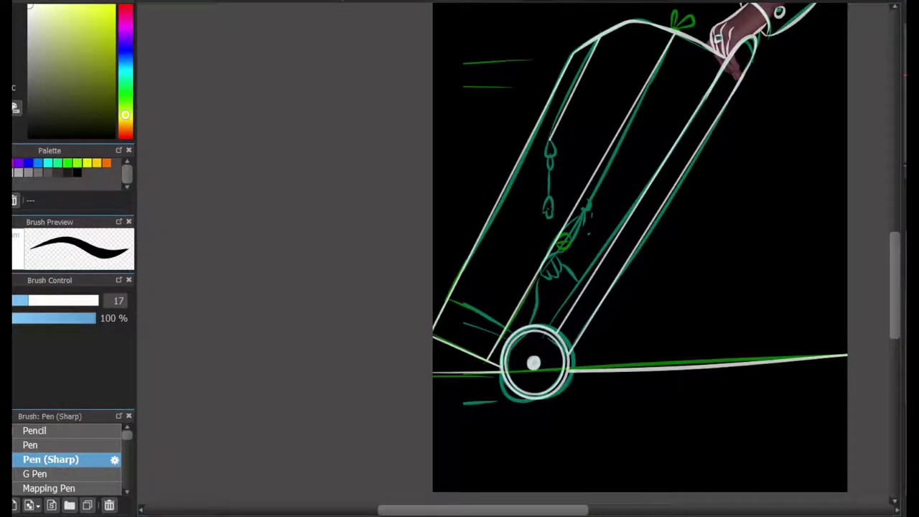
scroll(567, 295, "up", 2)
scroll(567, 295, "down", 4)
scroll(715, 245, "up", 3)
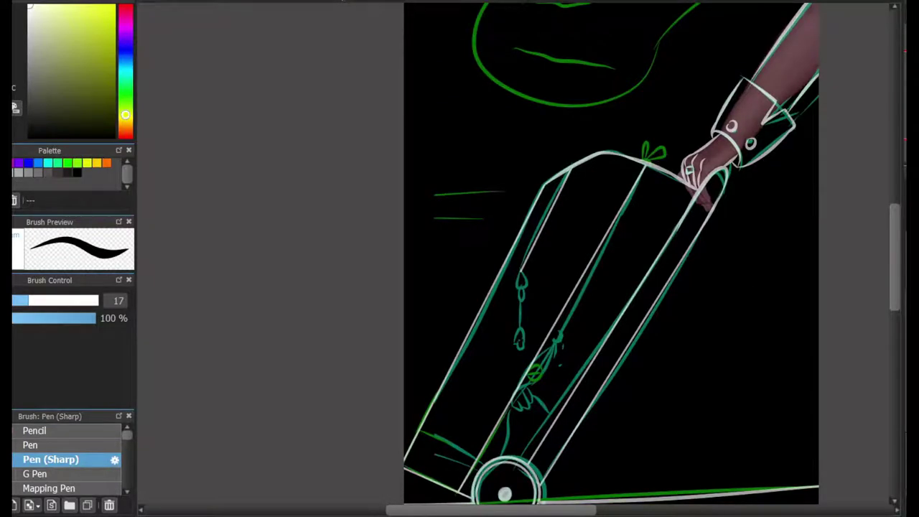
scroll(534, 313, "up", 3)
left_click(492, 198)
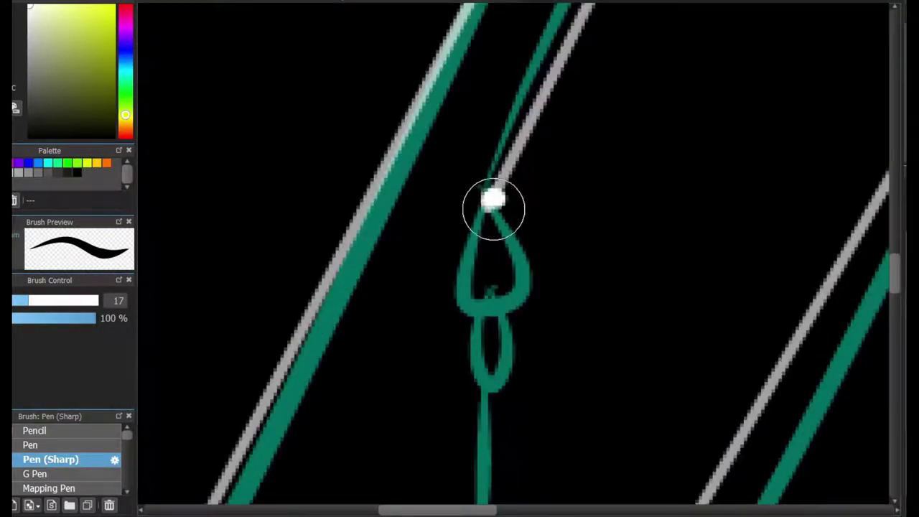
key("ctrl+z")
left_click(489, 202)
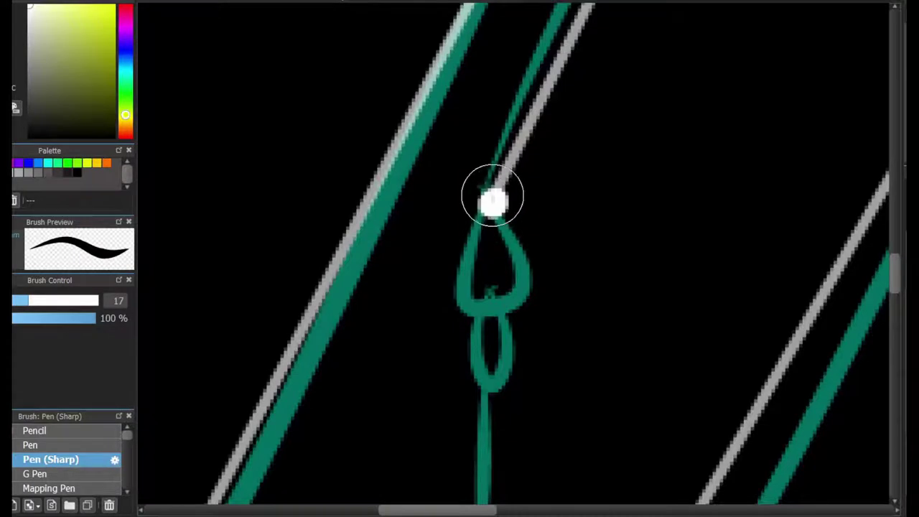
left_click_drag(478, 203, 502, 232)
scroll(603, 197, "down", 3)
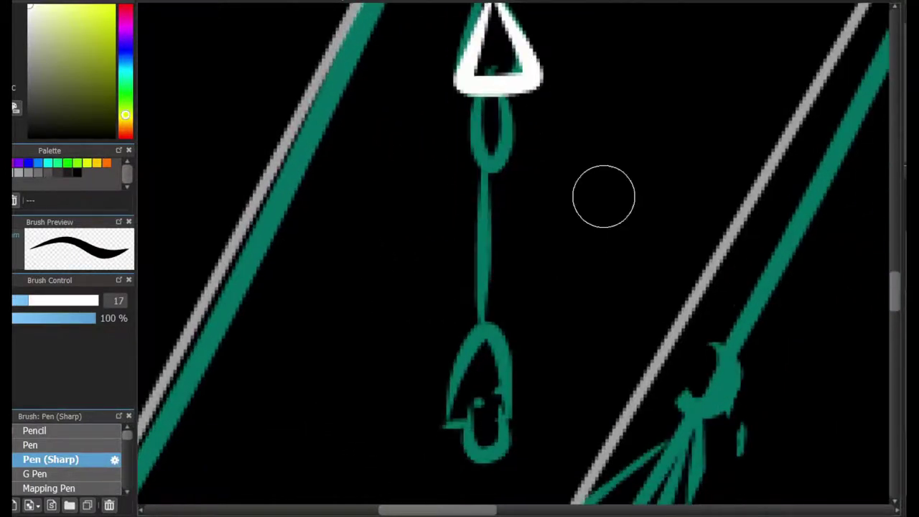
Step: Try to ink the oval link, straight connector and arched clasp of the chain below the triangular pull
left_click_drag(496, 69, 502, 79)
key("ctrl+z")
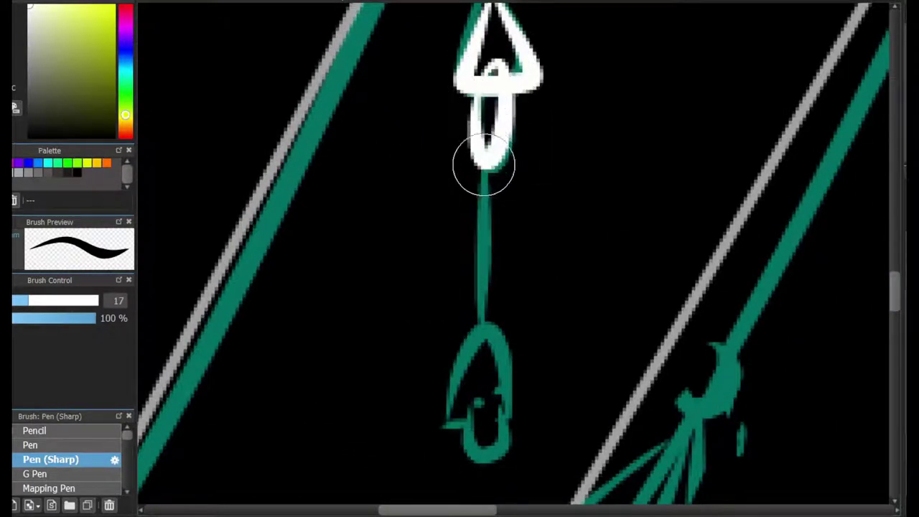
left_click_drag(483, 160, 476, 293)
key("ctrl+z")
left_click_drag(439, 351, 527, 345)
key("ctrl+z")
mouse_move(438, 352)
left_mouse_down()
mouse_move(517, 288)
mouse_move(527, 344)
left_mouse_up()
mouse_move(466, 338)
left_mouse_down()
mouse_move(486, 383)
mouse_move(490, 358)
mouse_move(440, 357)
mouse_move(512, 362)
left_mouse_up()
left_click(467, 317)
left_click(491, 316)
key("ctrl+z")
key("ctrl+z")
key("ctrl+z")
key("ctrl+z")
key("ctrl+z")
key("ctrl+z")
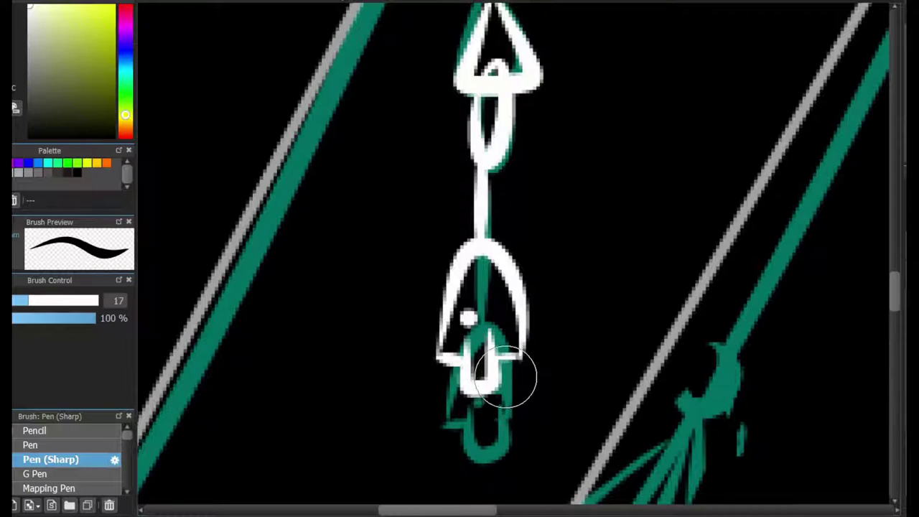
Step: Ink curled, finger-like white shapes over the suitcase's central seam beside the sketched hand motif
scroll(641, 266, "down", 5)
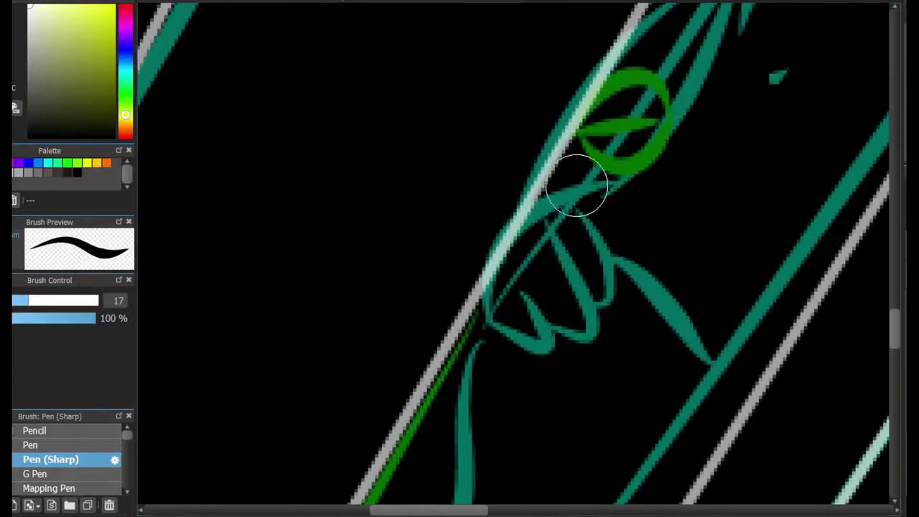
left_click_drag(482, 160, 558, 256)
key("ctrl+z")
mouse_move(529, 180)
left_mouse_down()
mouse_move(488, 242)
mouse_move(578, 266)
left_mouse_up()
key("ctrl+z")
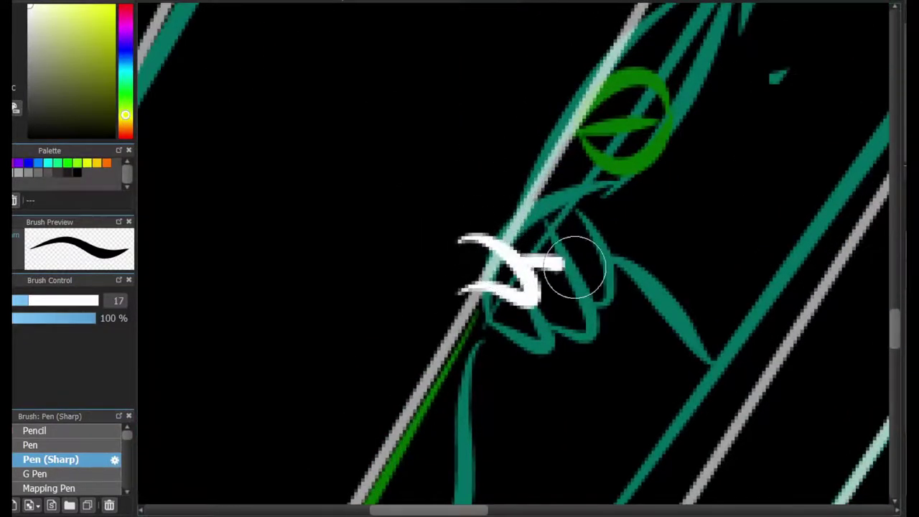
left_click_drag(476, 208, 544, 195)
left_click_drag(495, 152, 452, 289)
left_click_drag(495, 152, 443, 311)
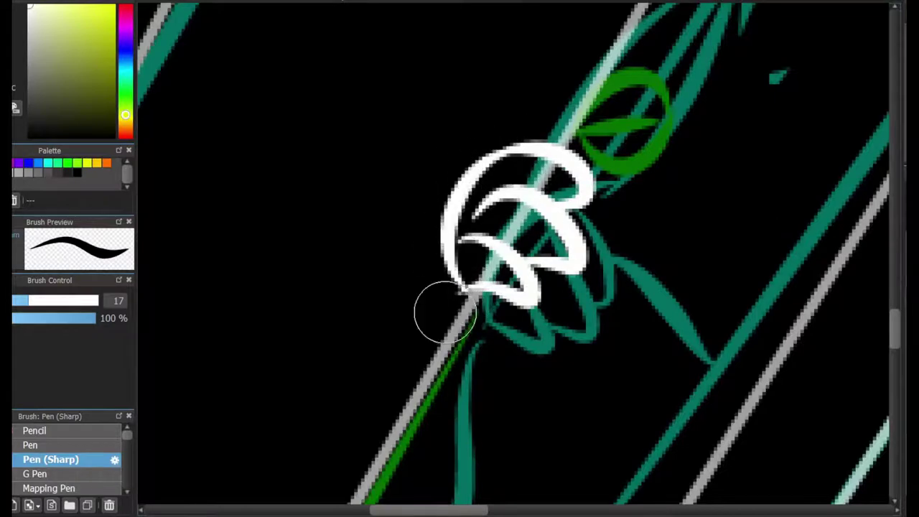
Step: Ink a long outer curve around the curled finger shapes, running from the central seam below them up to the seam above
key("ctrl+z")
left_click_drag(502, 155, 452, 309)
key("ctrl+z")
mouse_move(441, 253)
left_mouse_down()
mouse_move(465, 287)
mouse_move(482, 163)
mouse_move(512, 157)
mouse_move(437, 273)
left_mouse_up()
key("ctrl+z")
key("ctrl+z")
mouse_move(495, 153)
left_mouse_down()
mouse_move(445, 301)
mouse_move(282, 488)
mouse_move(434, 388)
mouse_move(424, 412)
left_mouse_up()
left_click_drag(420, 481, 587, 114)
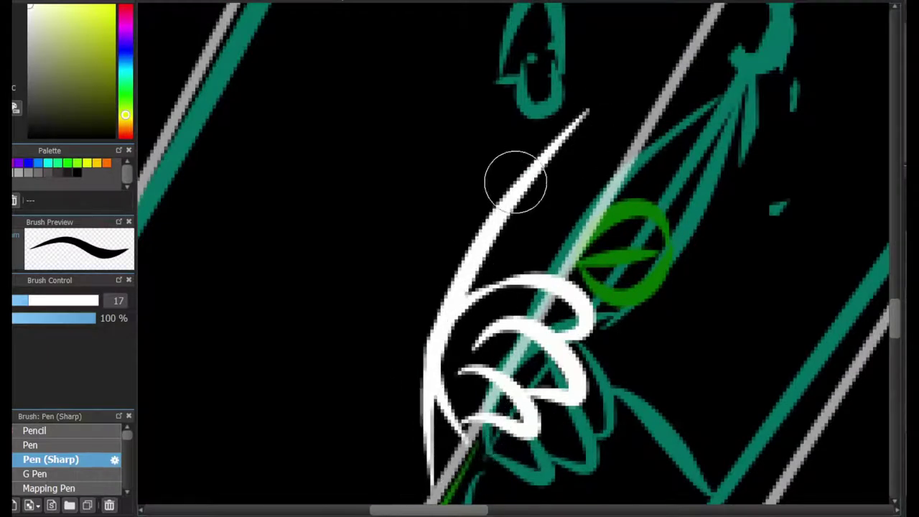
key("ctrl+z")
left_click_drag(519, 191, 675, 140)
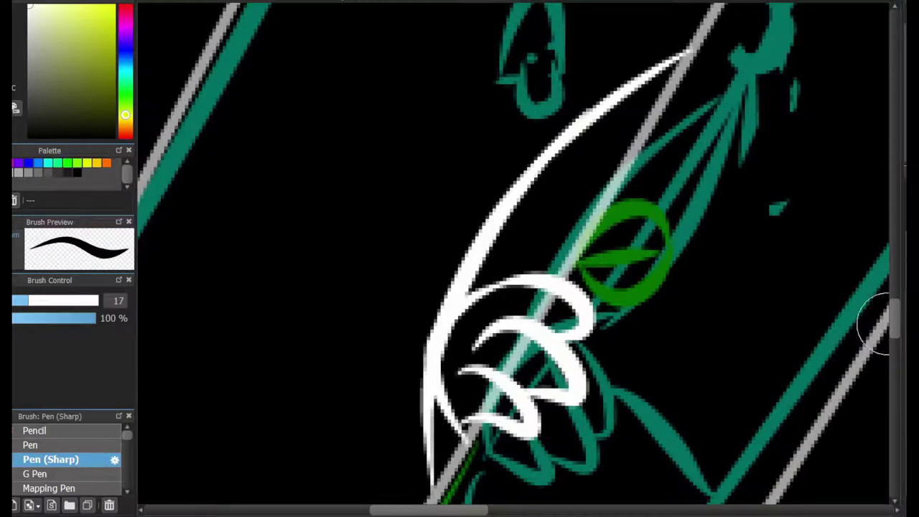
Step: Try to ink a long bowed curve on the wheel-handle side of the finger shapes to close the motif
scroll(685, 283, "down", 5)
scroll(656, 210, "up", 4)
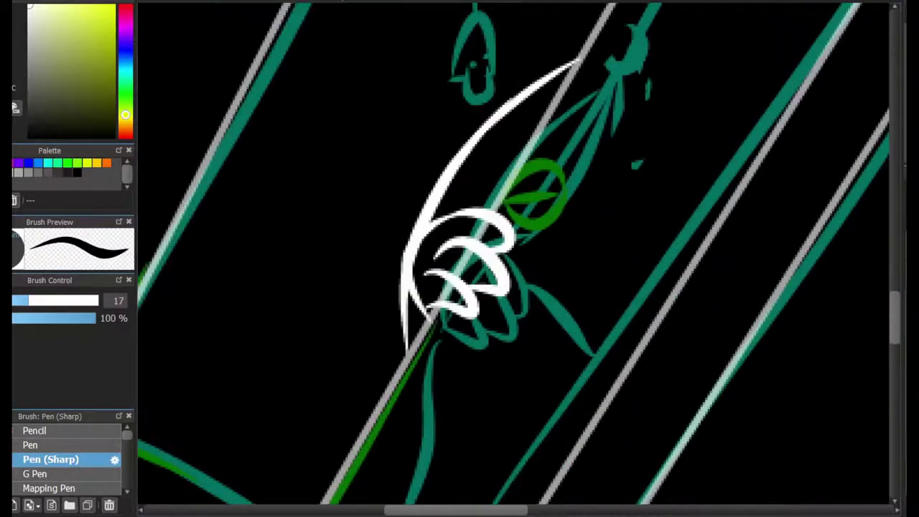
scroll(581, 194, "up", 2)
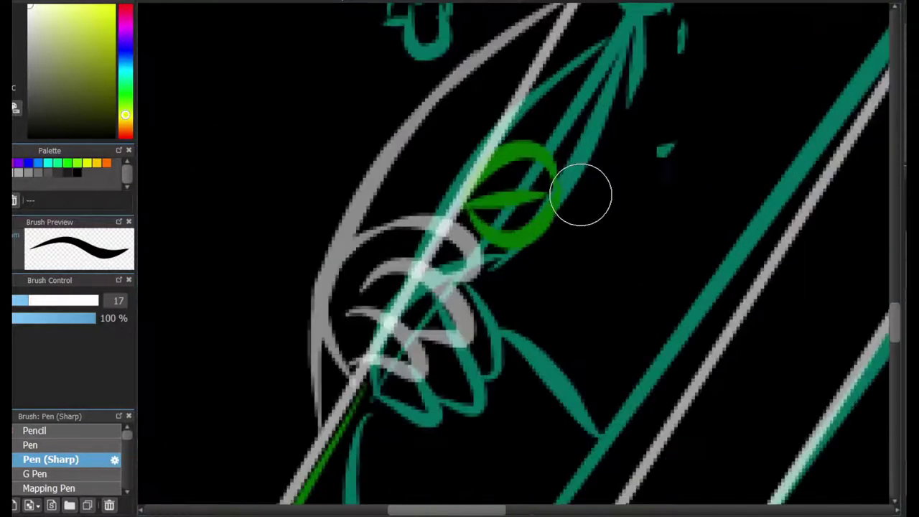
mouse_move(330, 436)
left_mouse_down()
mouse_move(552, 217)
mouse_move(578, 36)
left_mouse_up()
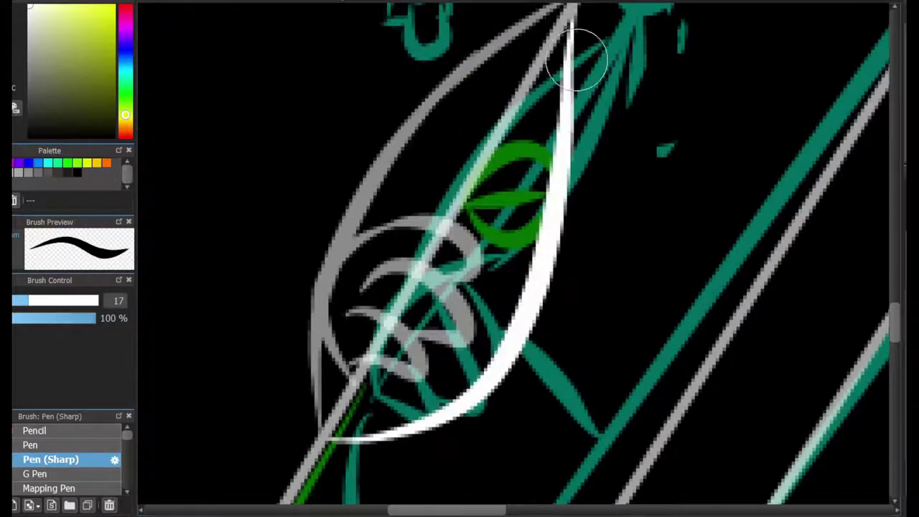
key("ctrl+z")
scroll(513, 251, "up", 3)
scroll(513, 252, "down", 4)
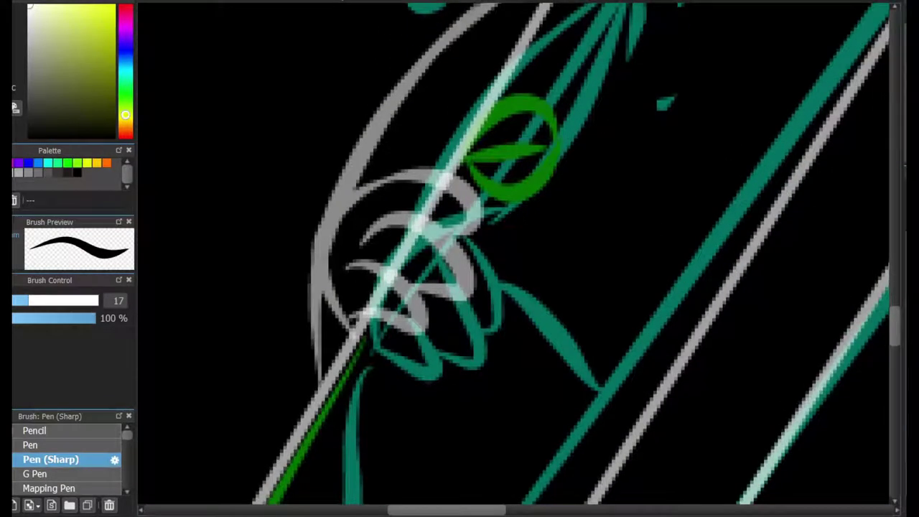
Step: Erase the part of the central seam that crosses the curled finger shapes with the size 10 eraser
key("e")
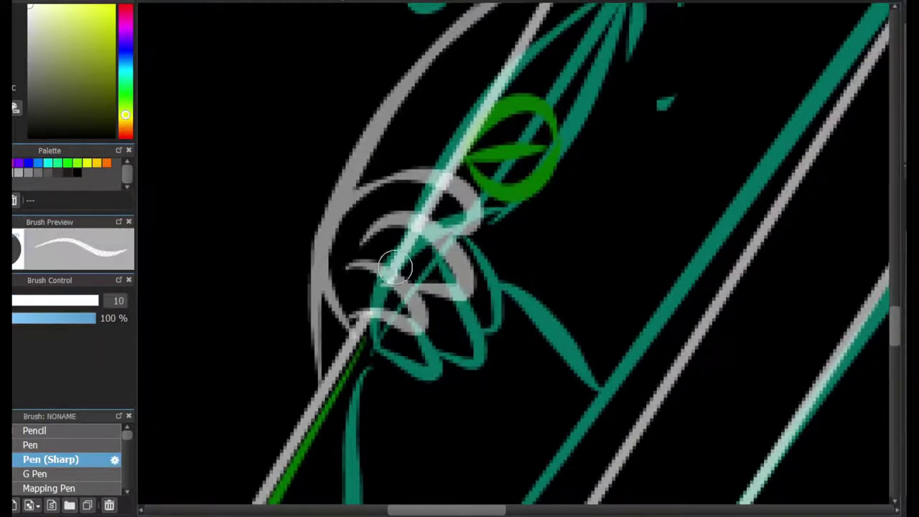
left_click_drag(394, 268, 376, 289)
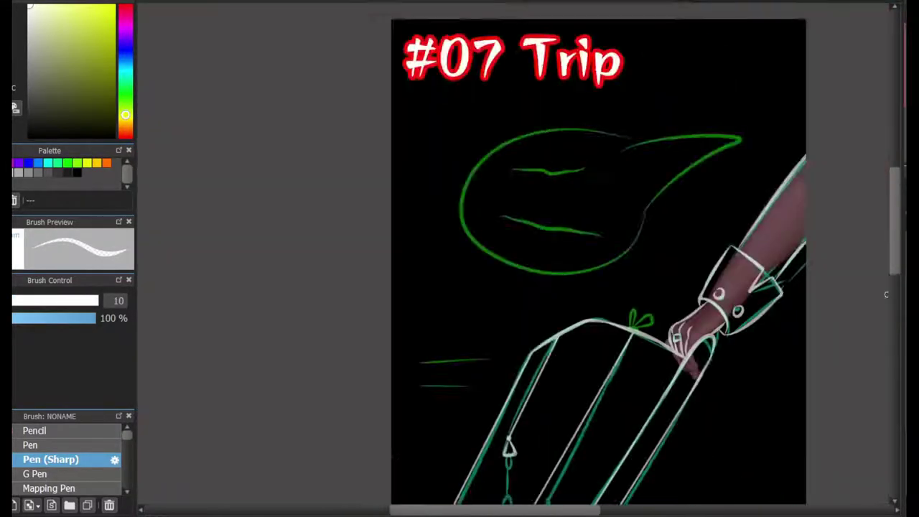
scroll(502, 431, "up", 6)
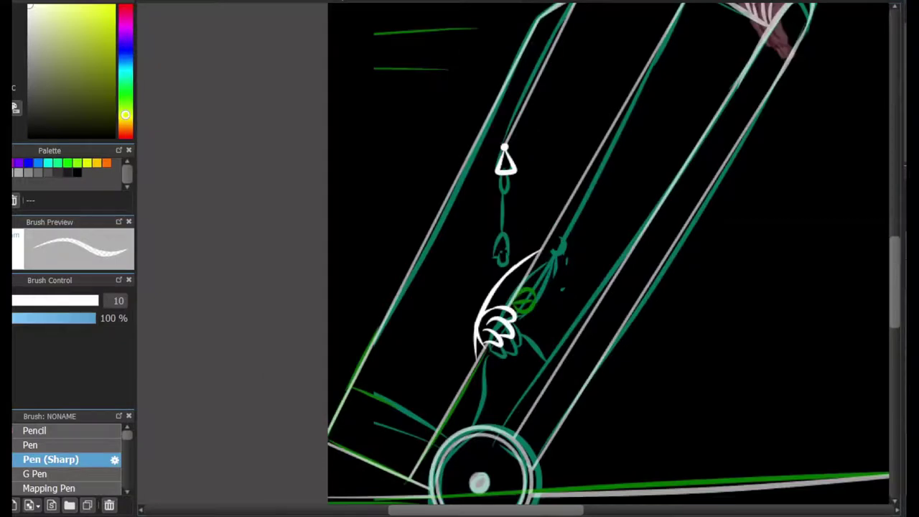
Step: Ink the two-looped bow and its knot on the suitcase's top edge in white with Pen (Sharp) at size 17
scroll(677, 226, "down", 2)
scroll(590, 163, "up", 5)
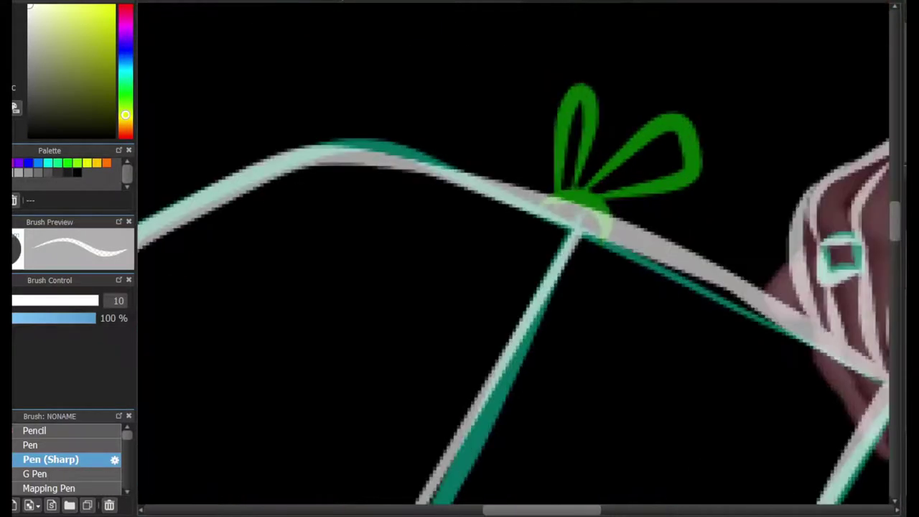
scroll(602, 152, "down", 3)
scroll(603, 152, "up", 3)
mouse_move(579, 222)
left_mouse_down()
mouse_move(607, 213)
mouse_move(615, 236)
mouse_move(585, 224)
mouse_move(701, 209)
mouse_move(716, 221)
mouse_move(585, 166)
left_mouse_up()
key("ctrl+z")
key("ctrl+z")
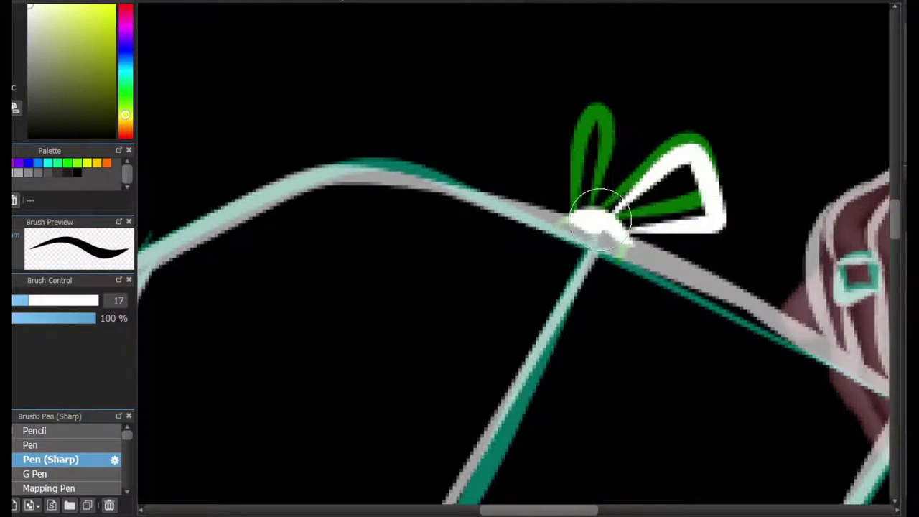
left_click_drag(600, 215, 169, 72)
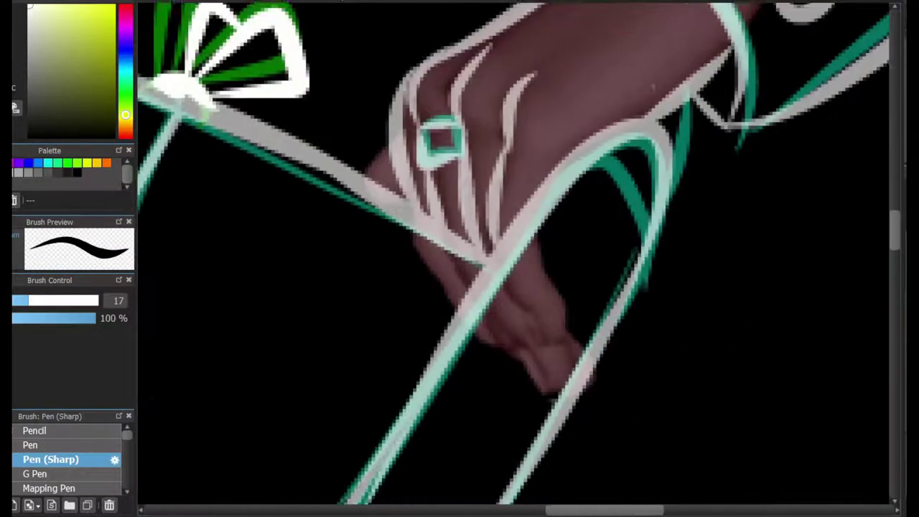
Step: Ink a small angular foot beneath the suitcase's lower edge at the canvas border
mouse_move(502, 251)
left_mouse_down()
mouse_move(389, 316)
mouse_move(216, 130)
mouse_move(388, 82)
left_mouse_up()
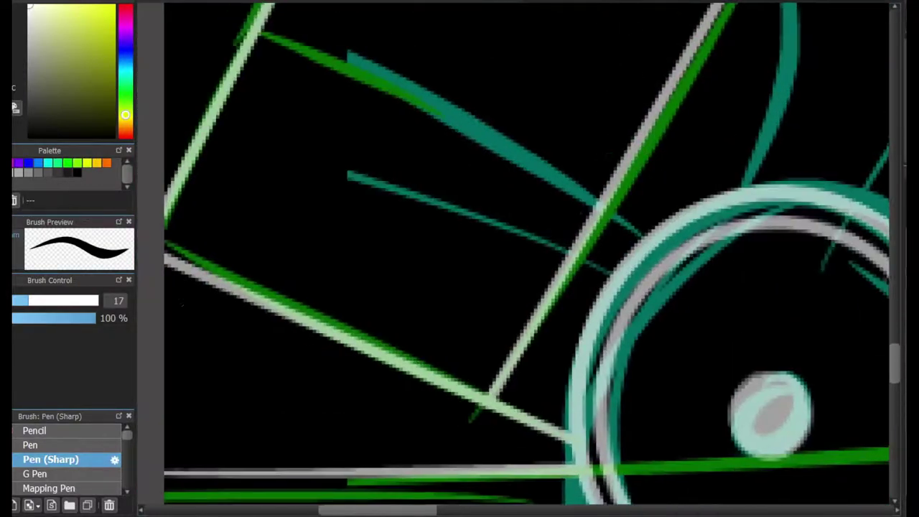
mouse_move(210, 280)
left_mouse_down()
mouse_move(275, 237)
mouse_move(262, 290)
mouse_move(232, 278)
left_mouse_up()
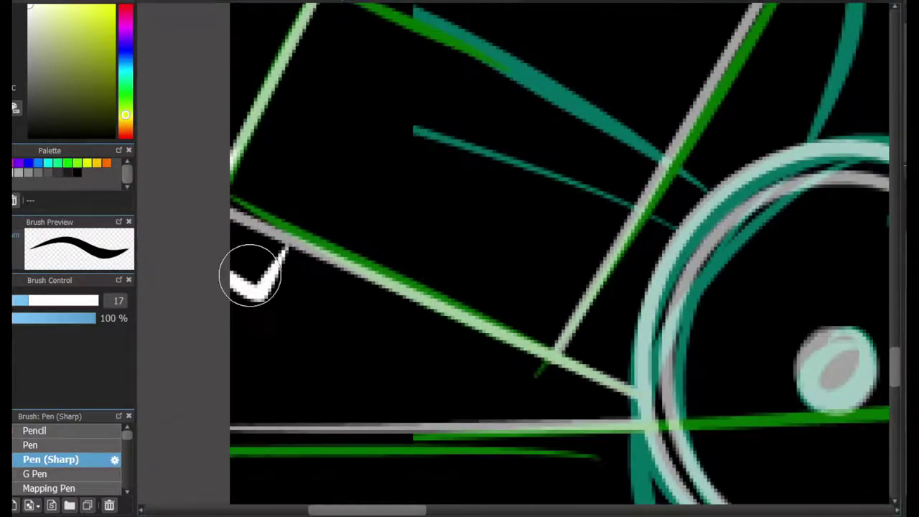
scroll(250, 271, "down", 3)
scroll(330, 208, "up", 3)
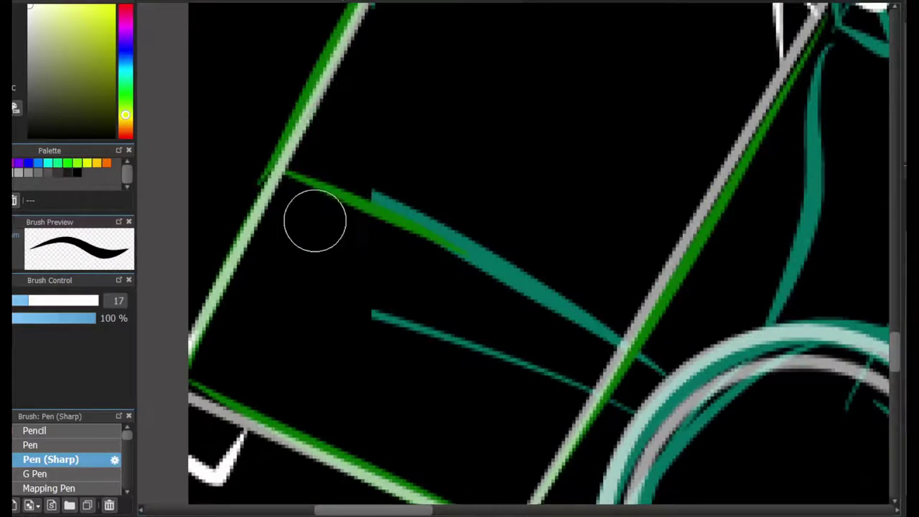
mouse_move(286, 173)
left_mouse_down()
mouse_move(605, 328)
mouse_move(584, 349)
mouse_move(292, 189)
mouse_move(421, 265)
mouse_move(607, 322)
left_mouse_up()
key("ctrl+z")
key("ctrl+z")
key("ctrl+z")
key("ctrl+z")
mouse_move(277, 174)
left_mouse_down()
mouse_move(605, 330)
mouse_move(453, 285)
mouse_move(597, 363)
mouse_move(620, 349)
left_mouse_up()
key("ctrl+z")
key("ctrl+z")
Step: Ink a slanted white line across the suitcase's lower section from its outer edge to the central seam, trimming overhangs with the size 10 eraser
left_click_drag(242, 164, 642, 352)
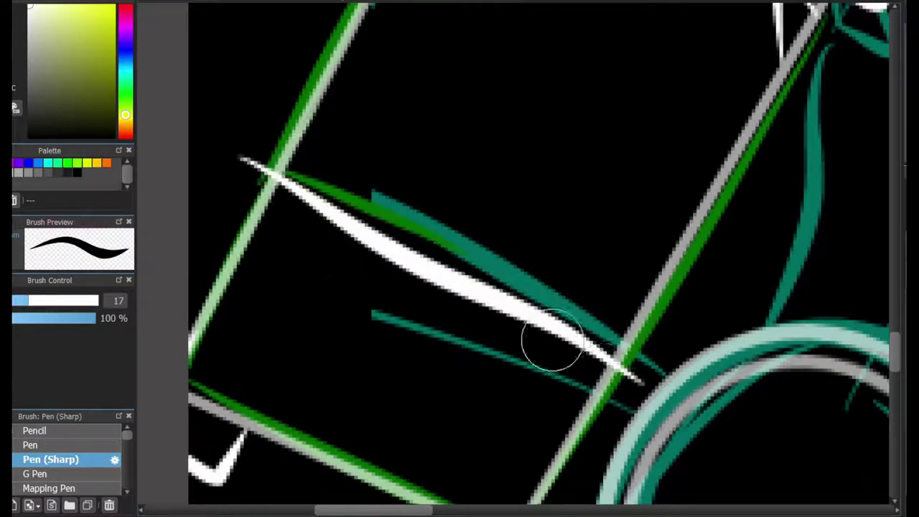
key("ctrl+z")
mouse_move(240, 153)
left_mouse_down()
mouse_move(639, 324)
mouse_move(646, 362)
mouse_move(273, 168)
left_mouse_up()
key("ctrl+z")
key("ctrl+z")
key("bracketleft")
key("bracketleft")
key("bracketleft")
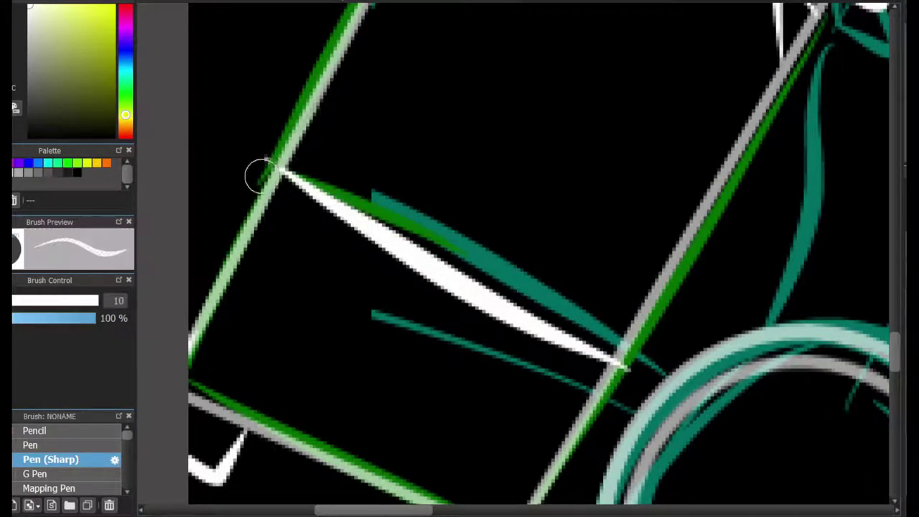
Step: Draw three curved red bands across the crescent opening above the curled fingers with Pen (Sharp) at size 17
scroll(625, 359, "down", 4)
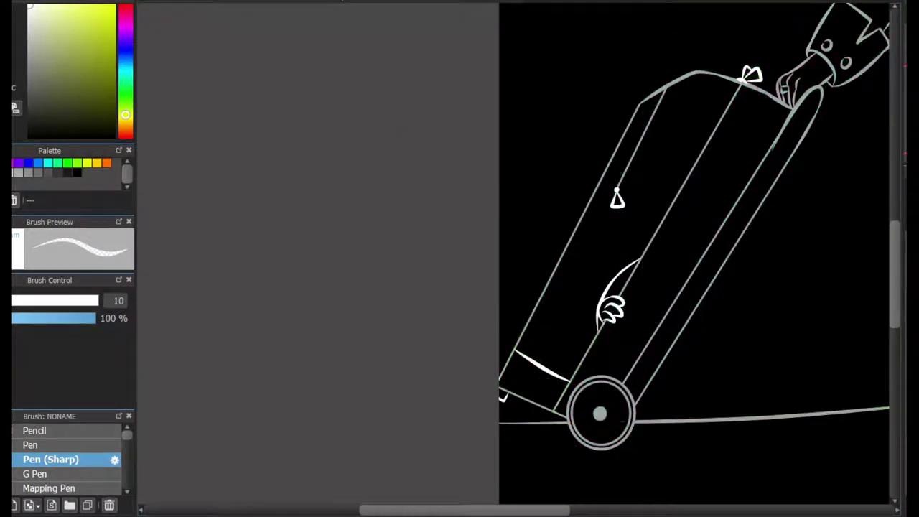
scroll(722, 258, "down", 4)
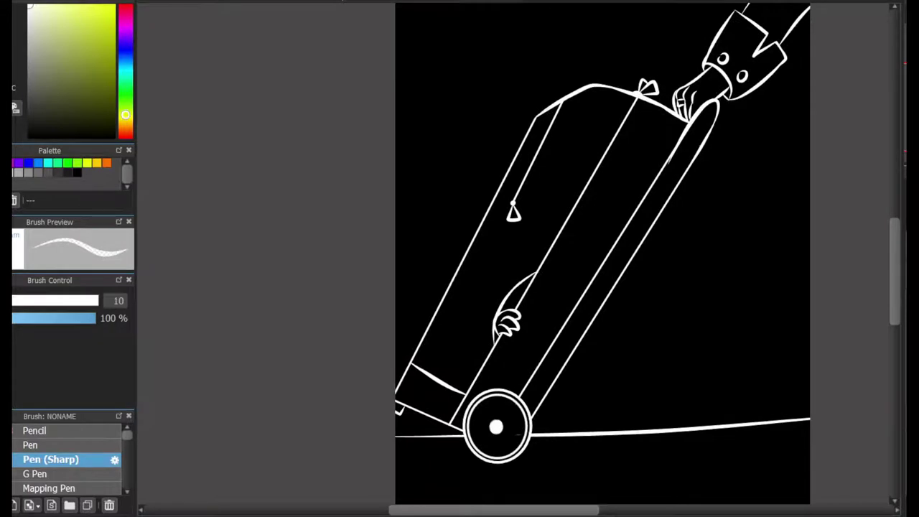
scroll(467, 345, "up", 6)
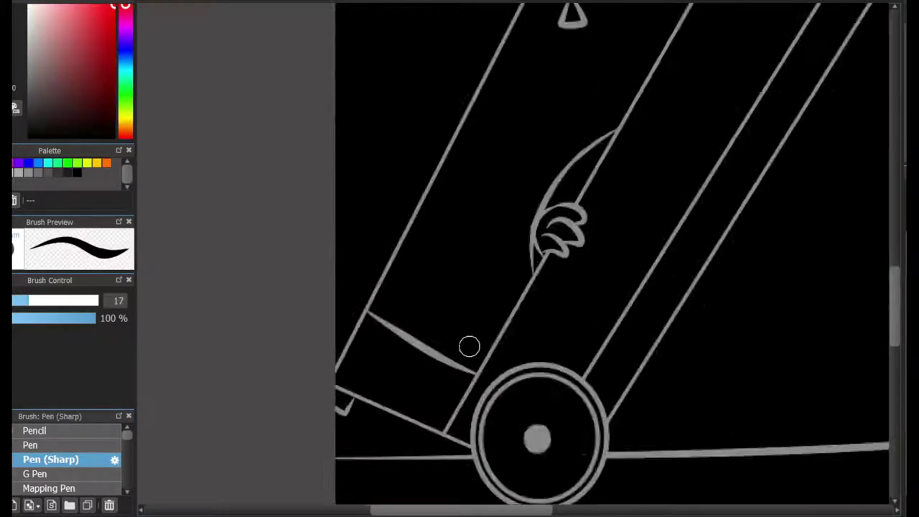
mouse_move(456, 229)
left_mouse_down()
mouse_move(492, 318)
mouse_move(563, 323)
left_mouse_up()
key("ctrl+z")
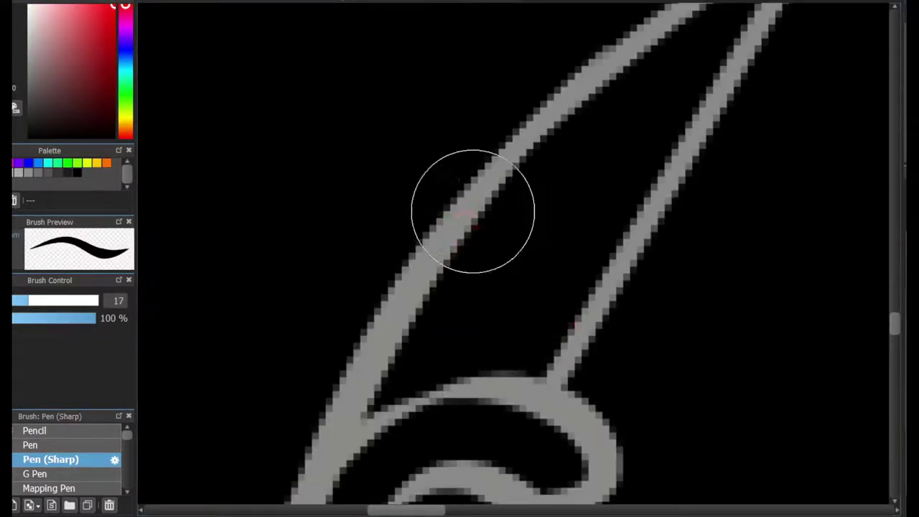
left_click_drag(471, 206, 585, 331)
left_click_drag(516, 161, 638, 233)
left_click_drag(592, 72, 695, 127)
scroll(683, 175, "down", 5)
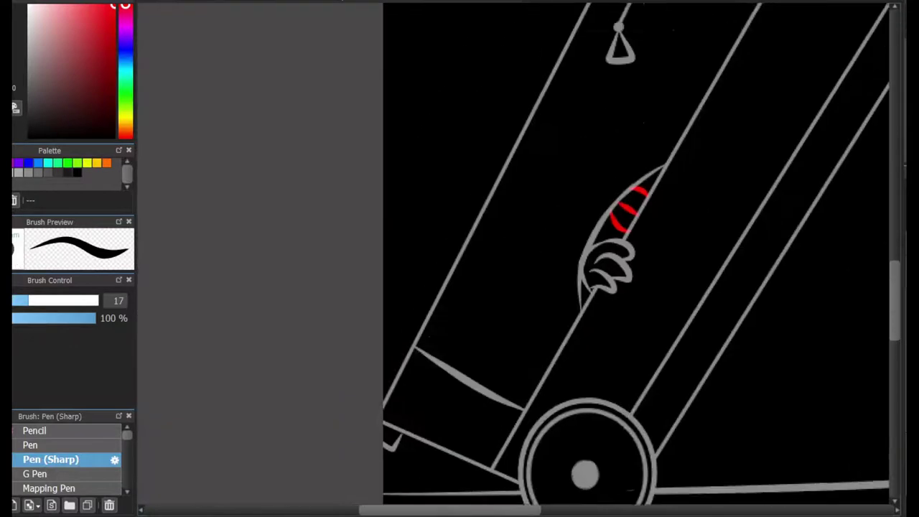
mouse_move(631, 229)
left_mouse_down()
mouse_move(535, 50)
mouse_move(538, 230)
left_mouse_up()
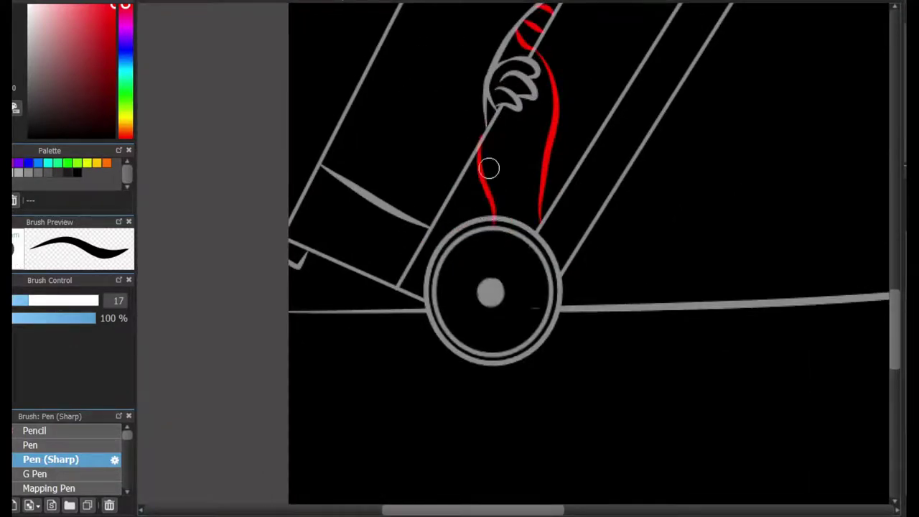
key("ctrl+z")
key("ctrl+z")
Step: Try red shading inside the three curled fingers and thin red drips beneath the two lower fingertips
scroll(489, 168, "up", 5)
left_click_drag(463, 308, 508, 362)
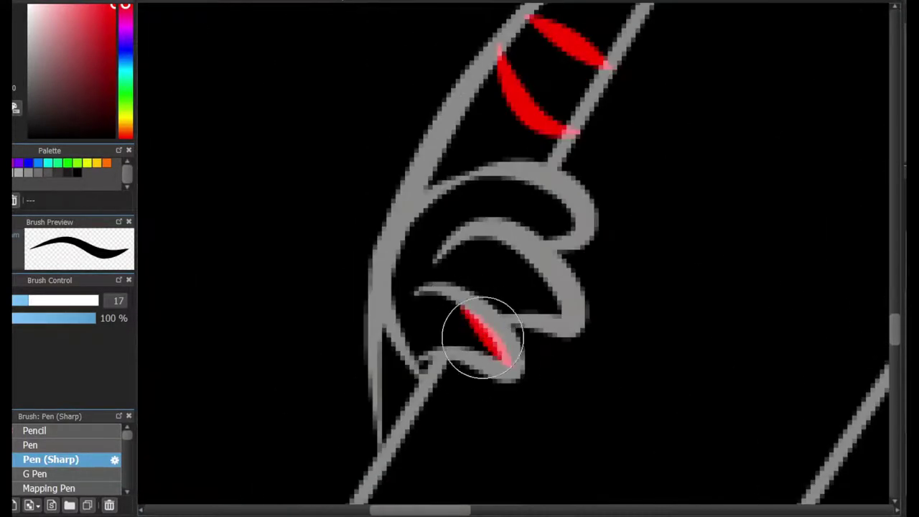
key("ctrl+z")
left_click_drag(454, 302, 499, 355)
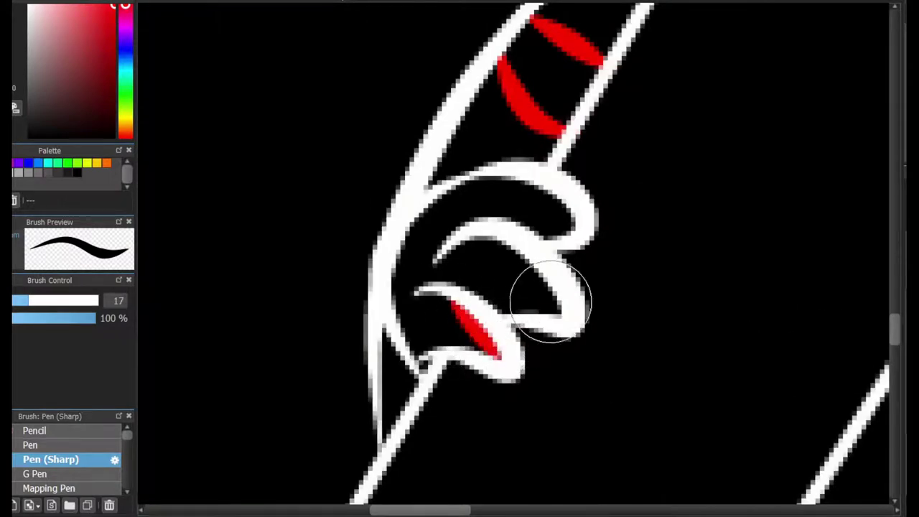
left_click_drag(490, 238, 556, 308)
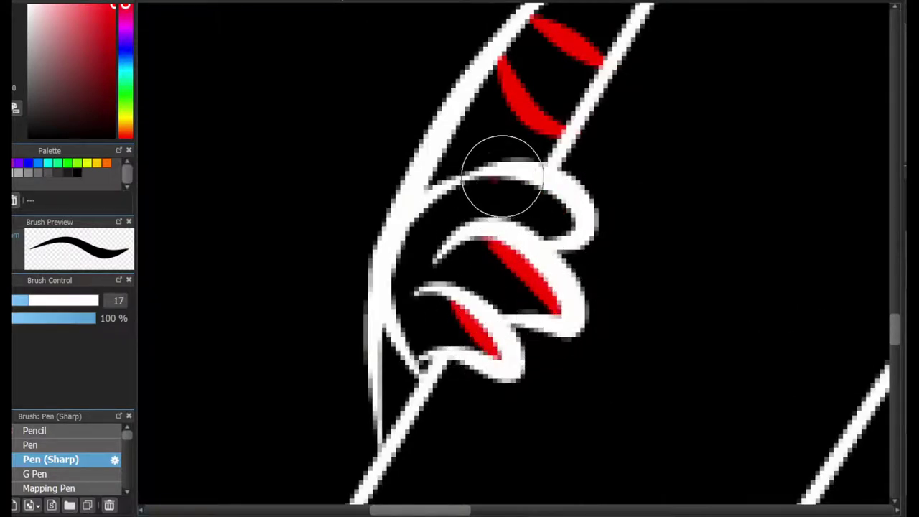
left_click_drag(495, 178, 575, 228)
left_click_drag(506, 384, 506, 431)
left_click_drag(574, 336, 577, 375)
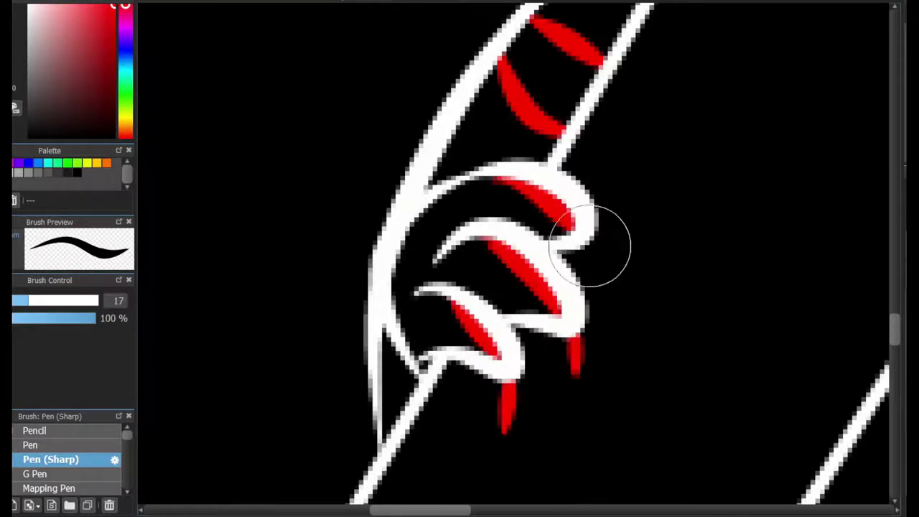
Step: Draw a short red mark at the tip of each of the three curled fingers
mouse_move(589, 247)
left_mouse_down()
mouse_move(643, 189)
mouse_move(611, 260)
mouse_move(544, 361)
left_mouse_up()
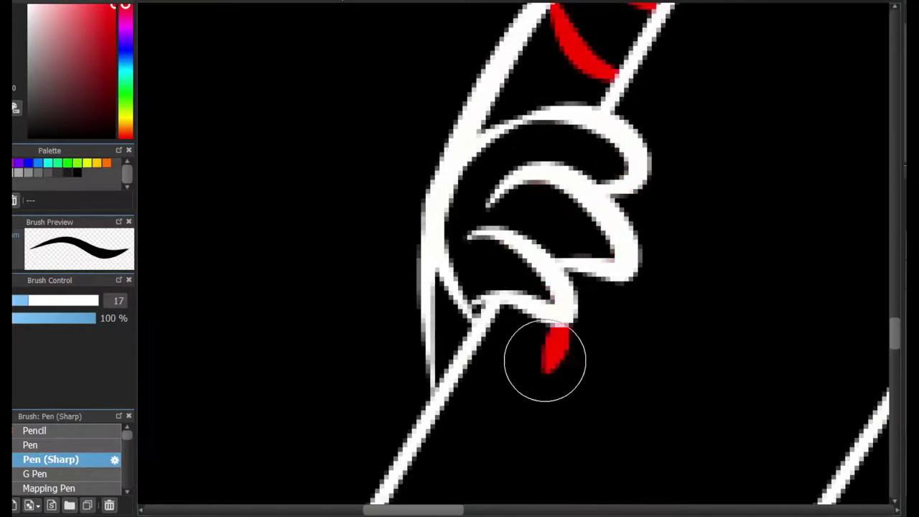
left_click_drag(617, 281, 611, 307)
mouse_move(635, 164)
left_mouse_down()
mouse_move(649, 203)
mouse_move(575, 502)
mouse_move(492, 266)
left_mouse_up()
left_click_drag(467, 301, 475, 384)
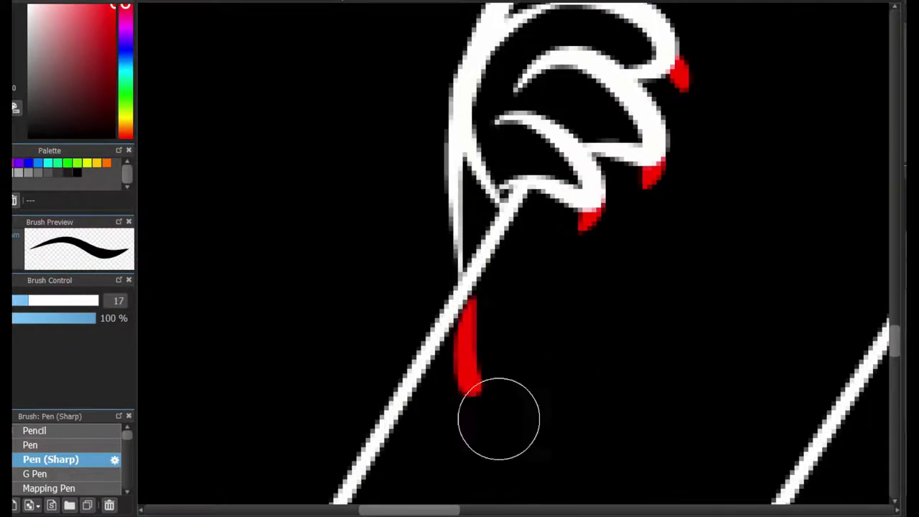
left_click_drag(499, 419, 543, 308)
key("ctrl+z")
key("ctrl+z")
Step: Draw a wavy red blob outline against the central seam below the fingers, cleaning the seam with the size 10 eraser
mouse_move(508, 231)
left_mouse_down()
mouse_move(625, 292)
mouse_move(424, 389)
mouse_move(460, 436)
left_mouse_up()
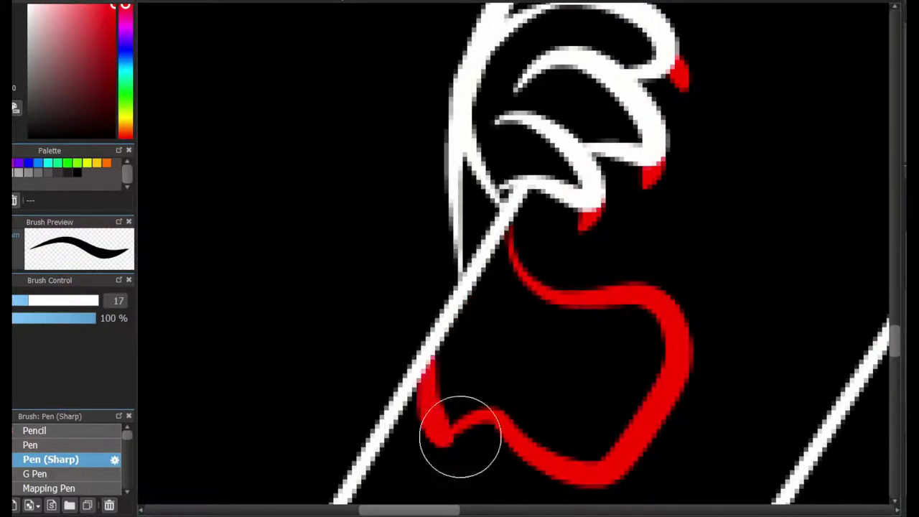
left_click(430, 329)
key("e")
scroll(488, 322, "down", 5)
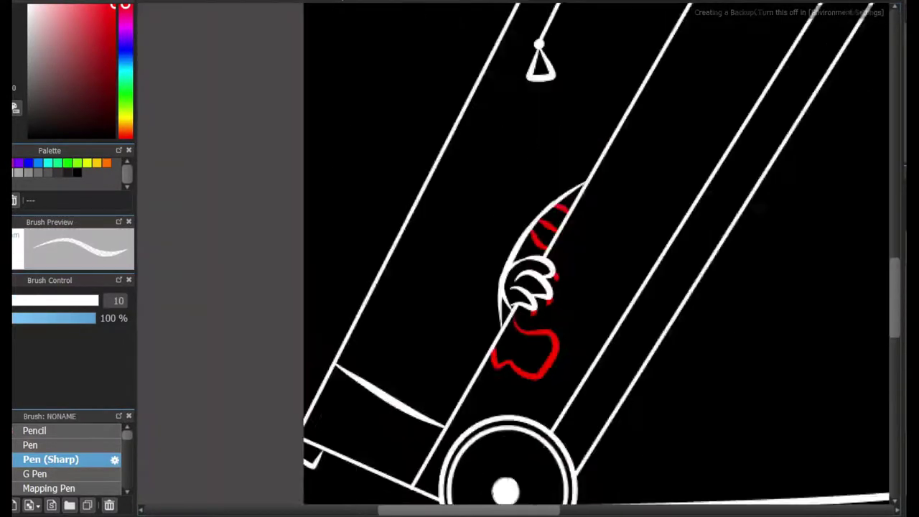
left_click_drag(489, 321, 509, 352)
scroll(508, 352, "up", 5)
key("e")
scroll(460, 259, "down", 3)
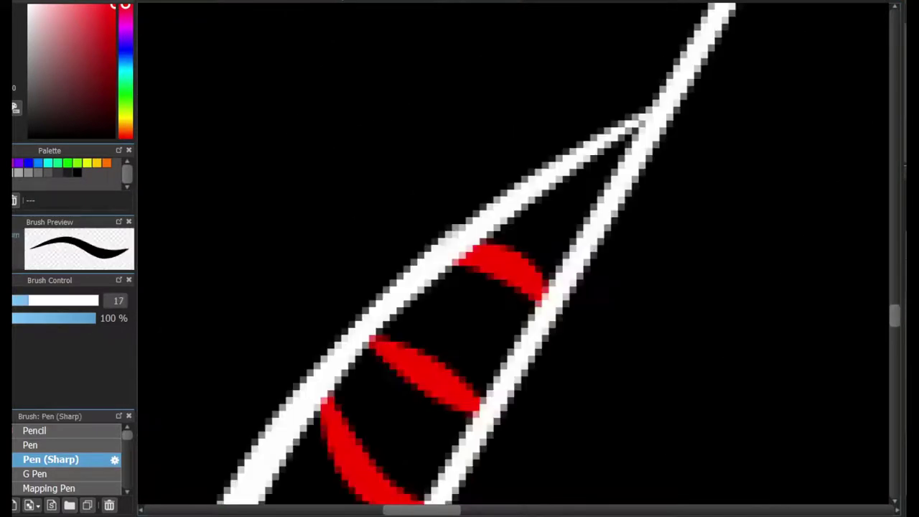
Step: Ink small white teeth along both inner edges of the crescent opening, including its narrow lower end
left_click_drag(459, 258, 219, 466)
scroll(220, 466, "up", 4)
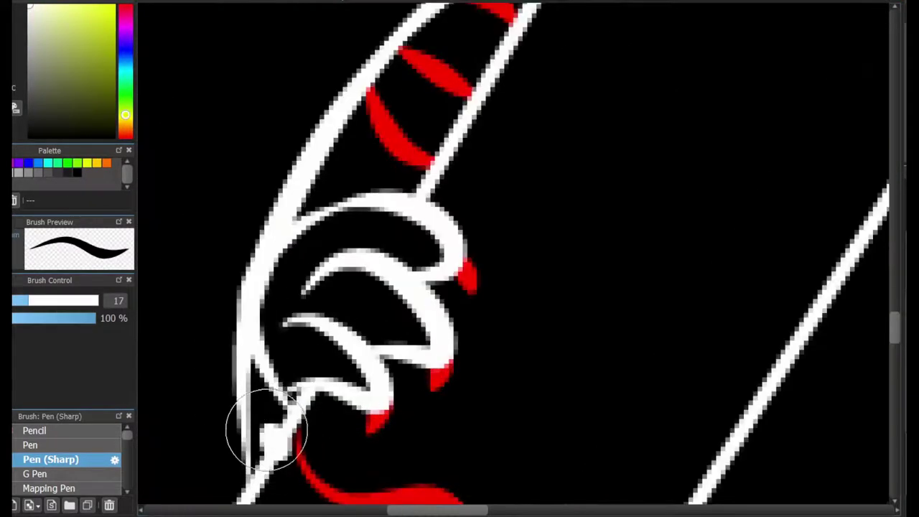
left_click_drag(266, 430, 277, 440)
mouse_move(338, 174)
left_mouse_down()
mouse_move(363, 133)
mouse_move(402, 125)
mouse_move(407, 175)
mouse_move(426, 150)
mouse_move(441, 154)
mouse_move(461, 113)
mouse_move(369, 320)
mouse_move(403, 360)
mouse_move(416, 361)
mouse_move(420, 305)
mouse_move(389, 274)
mouse_move(468, 244)
left_mouse_up()
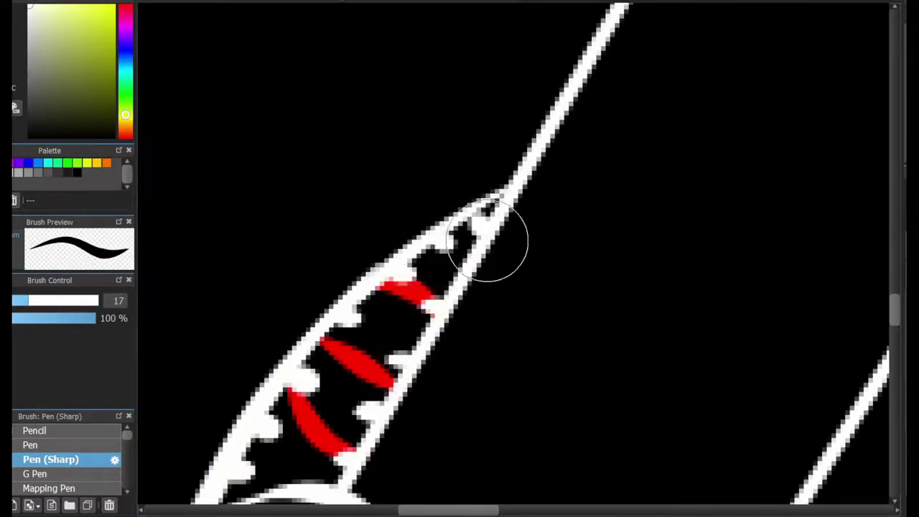
scroll(486, 291, "down", 4)
scroll(476, 259, "up", 5)
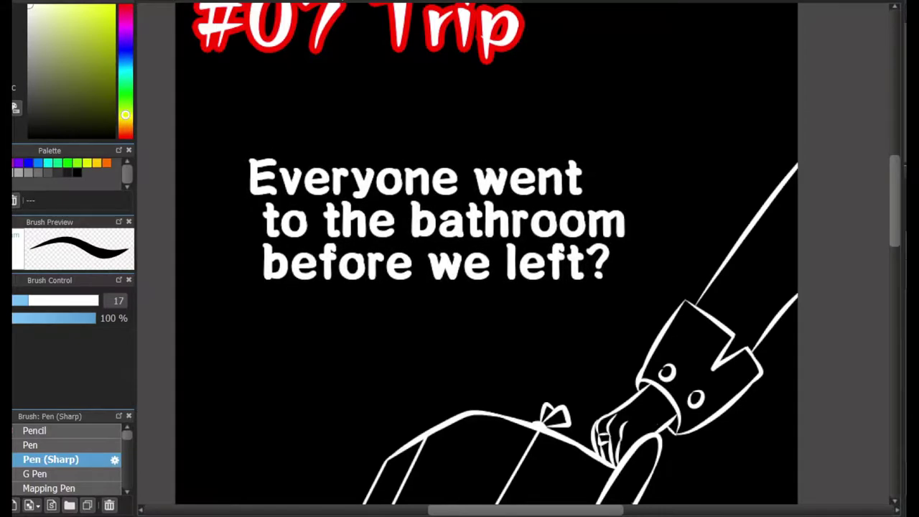
scroll(486, 254, "up", 1)
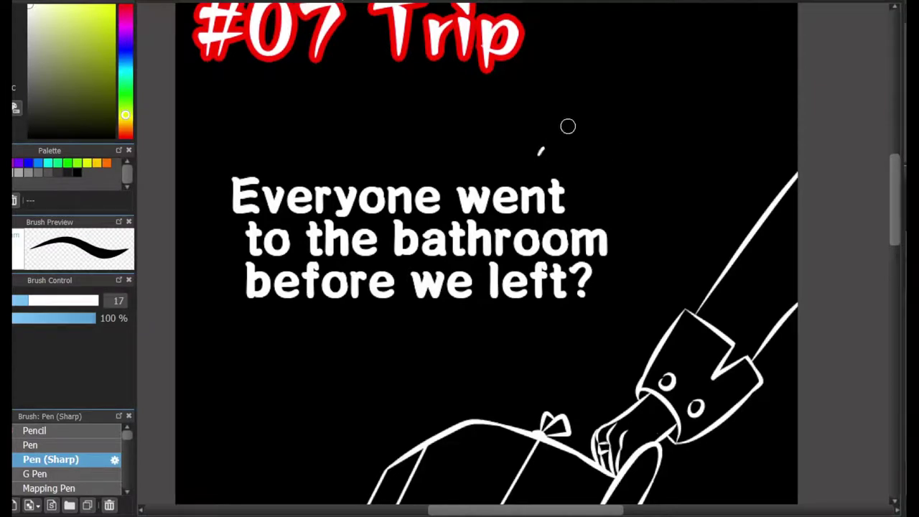
mouse_move(567, 126)
left_mouse_down()
mouse_move(739, 79)
mouse_move(599, 180)
left_mouse_up()
key("ctrl+z")
key("ctrl+z")
mouse_move(718, 97)
left_mouse_down()
mouse_move(600, 176)
mouse_move(650, 191)
left_mouse_up()
key("ctrl+z")
key("ctrl+z")
key("ctrl+z")
Step: Ink a rounded white speech bubble around "Everyone went to the bathroom before we left?" with a pointed tail rising above the sleeve
mouse_move(557, 144)
left_mouse_down()
mouse_move(198, 238)
mouse_move(626, 270)
mouse_move(179, 255)
mouse_move(594, 289)
mouse_move(652, 196)
left_mouse_up()
key("ctrl+z")
key("ctrl+z")
left_click_drag(496, 361, 468, 195)
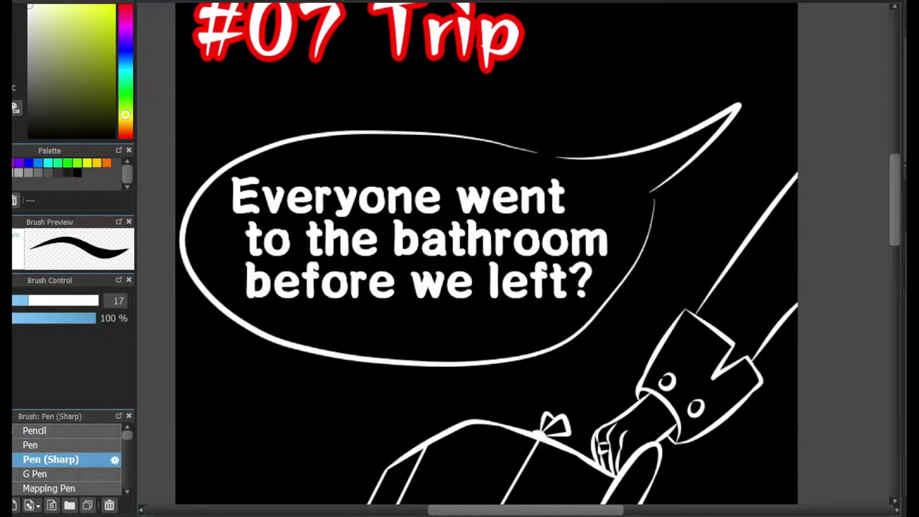
Step: Examine the whole drawing, from the suitcase's wheel and red details up to the hand and speech bubble
scroll(486, 226, "down", 8)
scroll(486, 227, "up", 3)
scroll(486, 226, "down", 3)
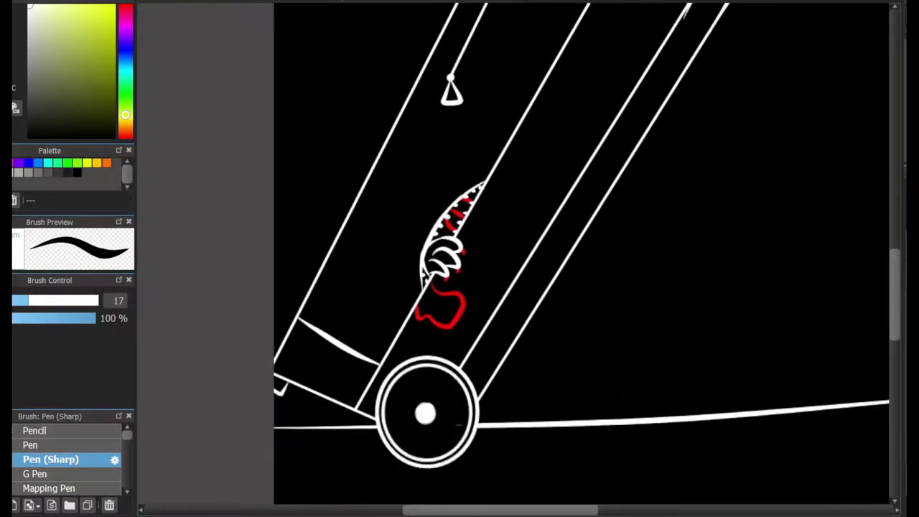
scroll(486, 227, "up", 3)
scroll(488, 267, "up", 1)
scroll(496, 185, "down", 2)
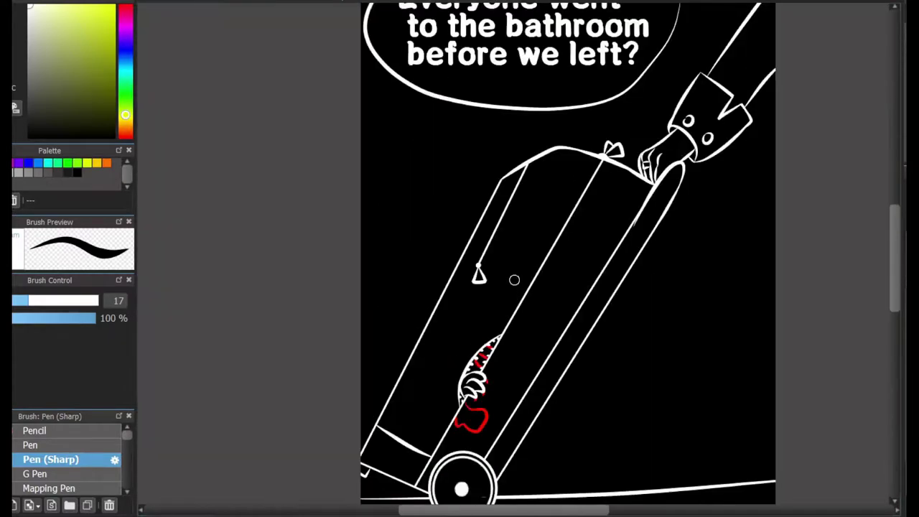
scroll(567, 251, "down", 2)
scroll(567, 251, "up", 3)
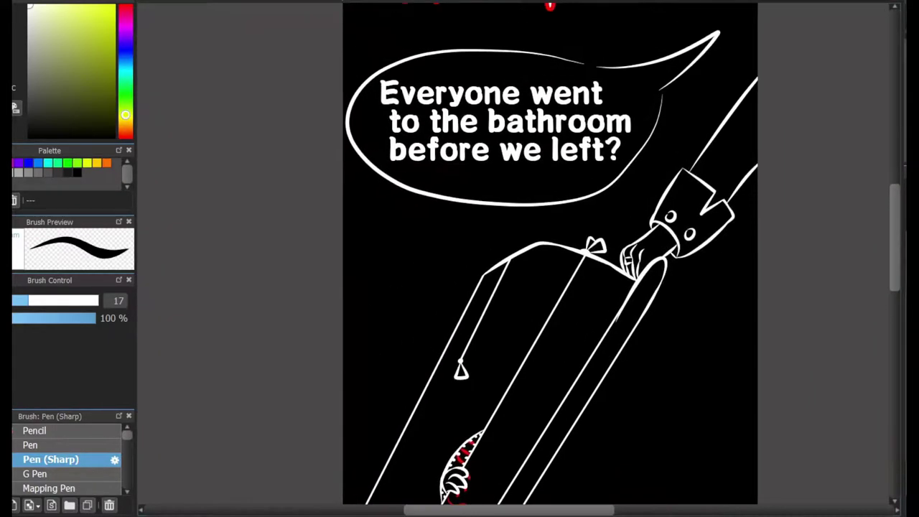
Step: Fill the small square on the hand's ring with red using Pen (Sharp) at size 17
scroll(567, 252, "up", 1)
scroll(610, 258, "up", 3)
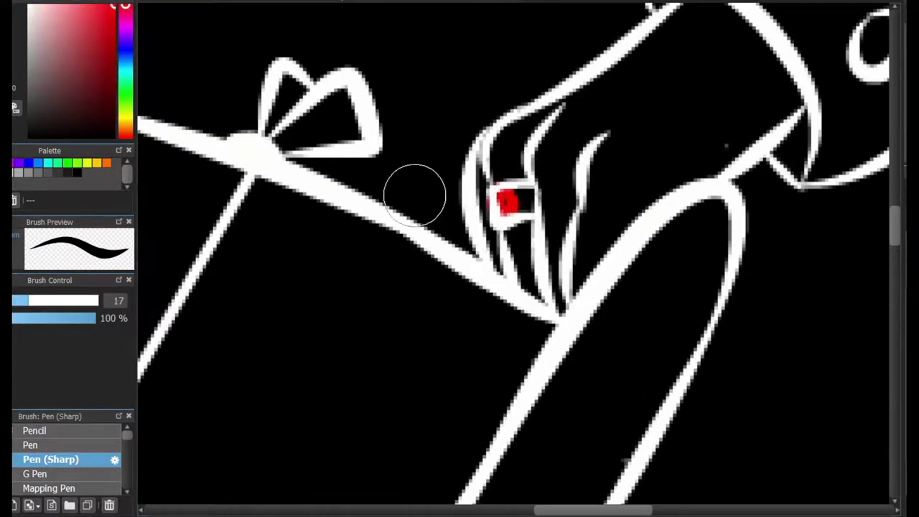
left_click_drag(508, 192, 503, 200)
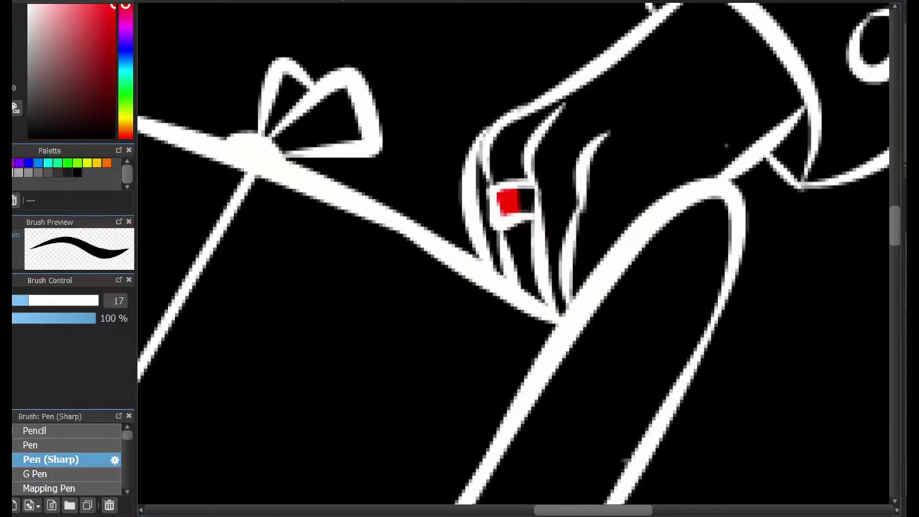
Step: Ink a small loop and a thin cord in white hanging from the triangular zipper pull
left_click(125, 115)
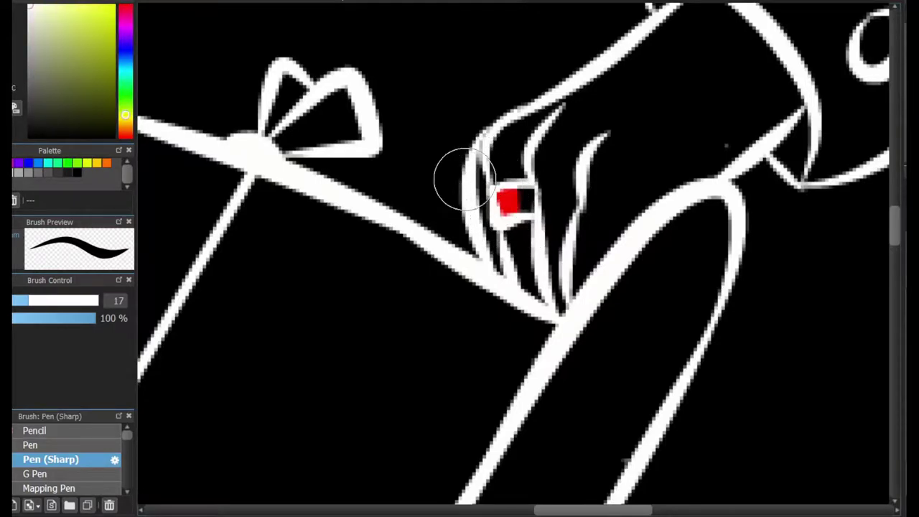
scroll(467, 177, "down", 5)
scroll(427, 288, "up", 5)
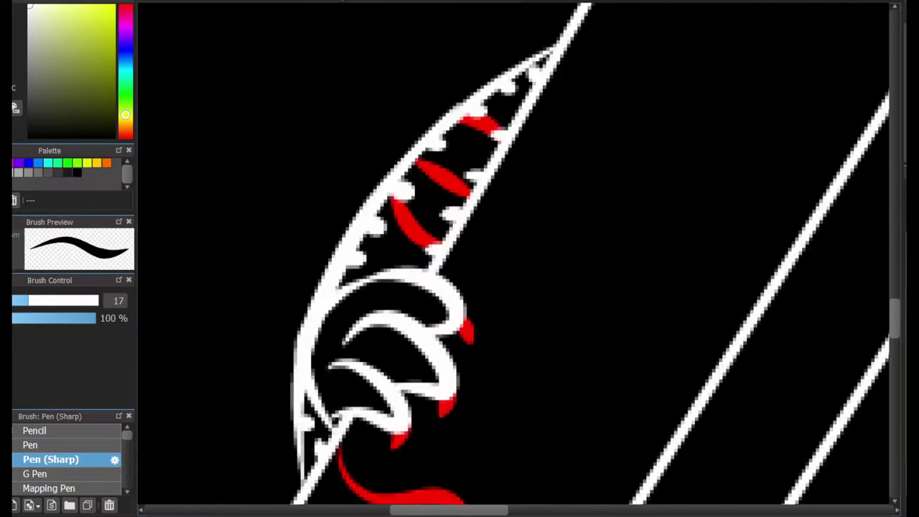
scroll(426, 287, "down", 6)
scroll(395, 365, "up", 5)
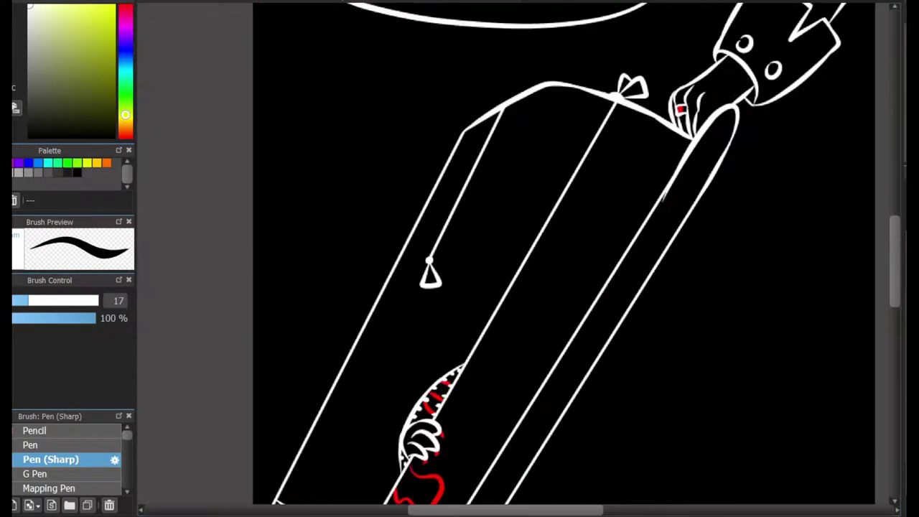
scroll(624, 95, "down", 5)
scroll(528, 205, "up", 5)
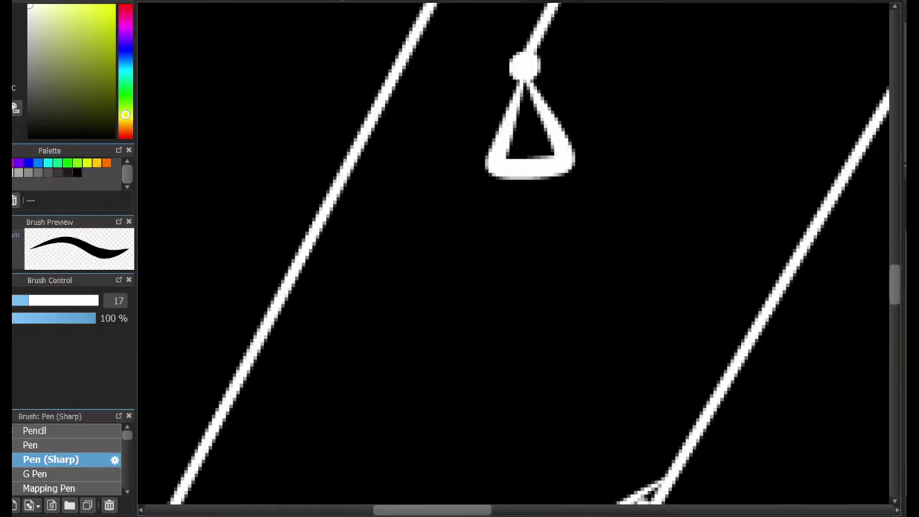
mouse_move(522, 163)
left_mouse_down()
mouse_move(524, 204)
mouse_move(535, 158)
mouse_move(516, 159)
mouse_move(522, 274)
mouse_move(527, 218)
mouse_move(522, 291)
mouse_move(517, 201)
mouse_move(520, 287)
mouse_move(509, 302)
mouse_move(506, 294)
mouse_move(509, 303)
mouse_move(527, 302)
mouse_move(521, 286)
mouse_move(504, 345)
mouse_move(490, 344)
mouse_move(489, 415)
mouse_move(556, 336)
mouse_move(537, 430)
mouse_move(512, 402)
left_mouse_up()
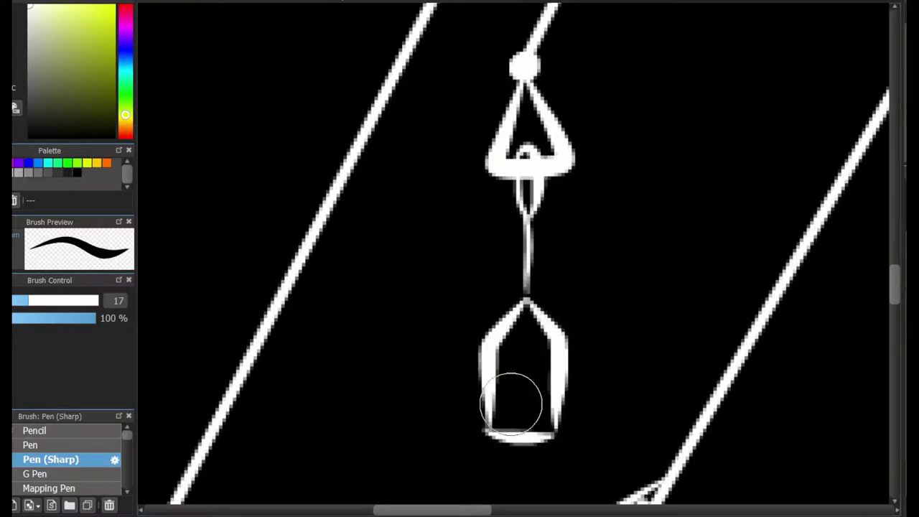
key("ctrl+z")
key("ctrl+z")
Step: Ink a rectangular luggage tag with a pointed top at the end of the zipper pull's cord
mouse_move(526, 294)
left_mouse_down()
mouse_move(483, 343)
mouse_move(477, 431)
left_mouse_up()
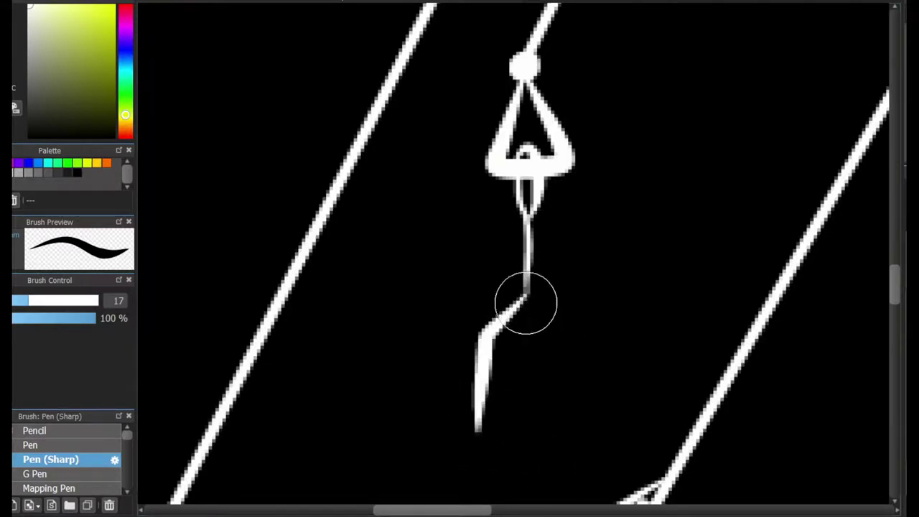
left_click_drag(526, 303, 546, 431)
left_click_drag(476, 430, 545, 444)
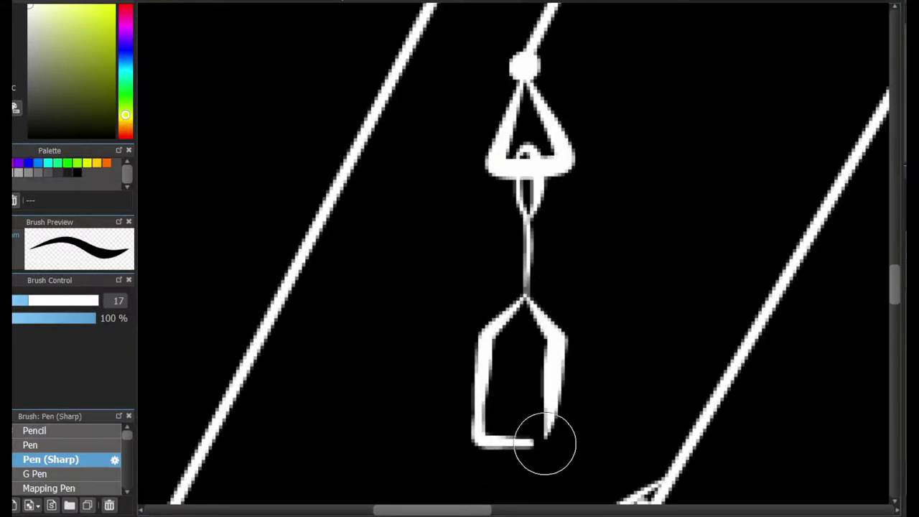
scroll(770, 263, "down", 8)
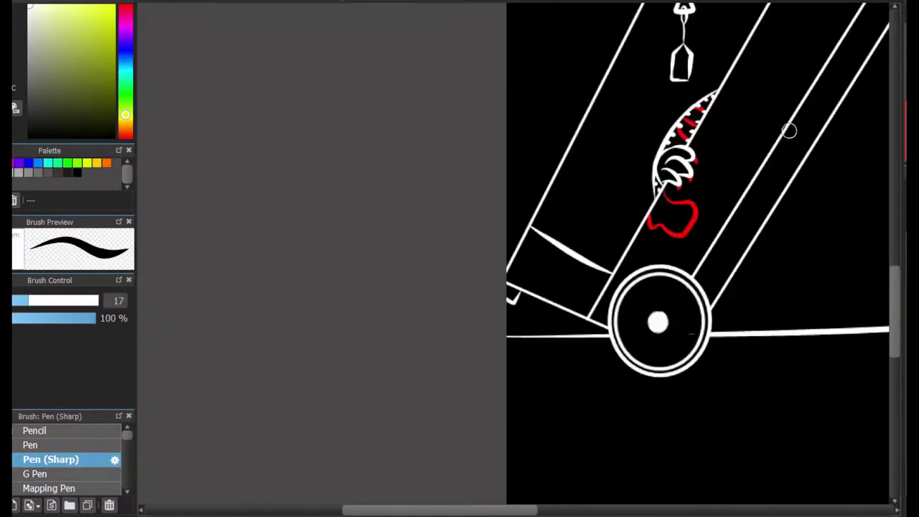
Step: Erase the stray dot on the back of the hand near the cuff with the size 10 eraser
left_click_drag(789, 130, 551, 432)
scroll(774, 134, "down", 2)
scroll(619, 139, "up", 6)
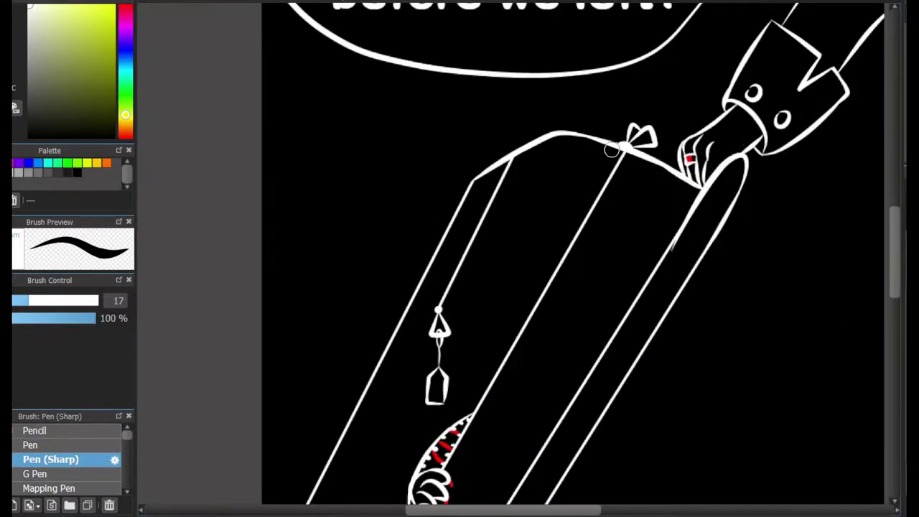
scroll(618, 138, "up", 2)
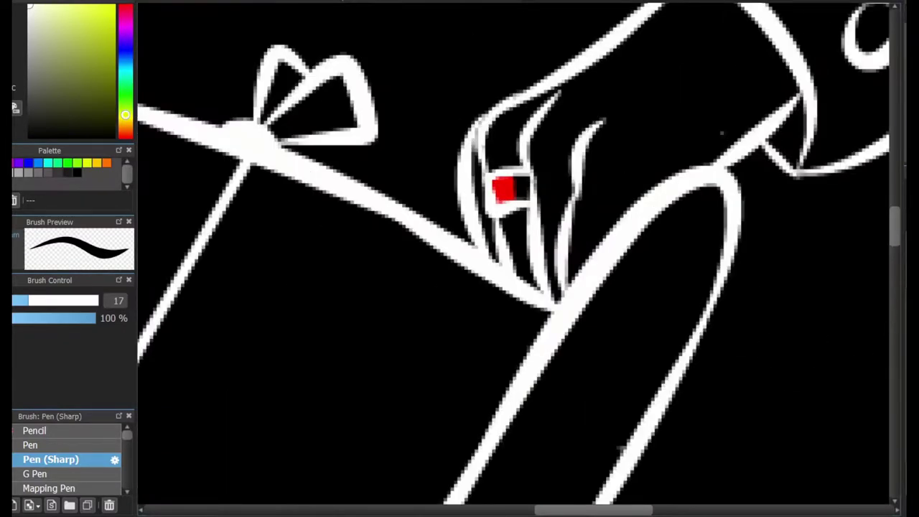
key("e")
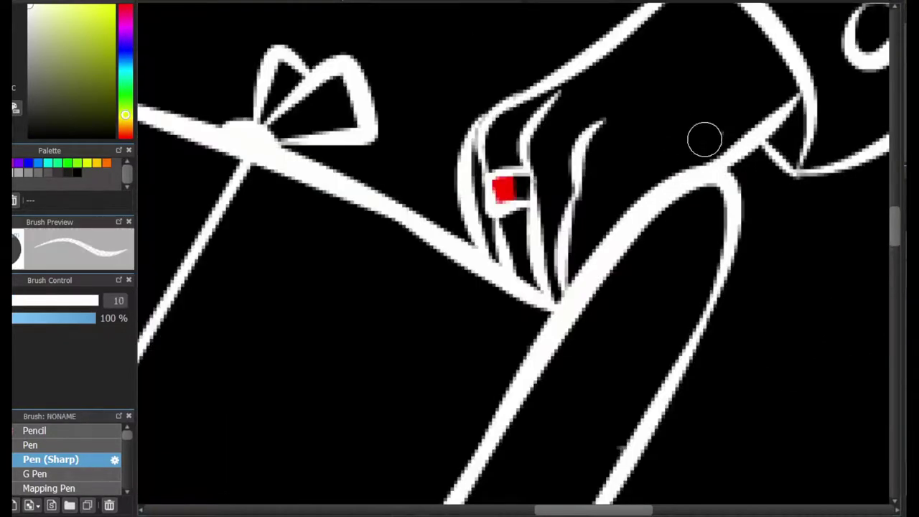
key("e")
Step: Touch up the cuff's inner edge in white where it meets the sleeve's lower corner
scroll(716, 106, "down", 3)
scroll(484, 220, "up", 3)
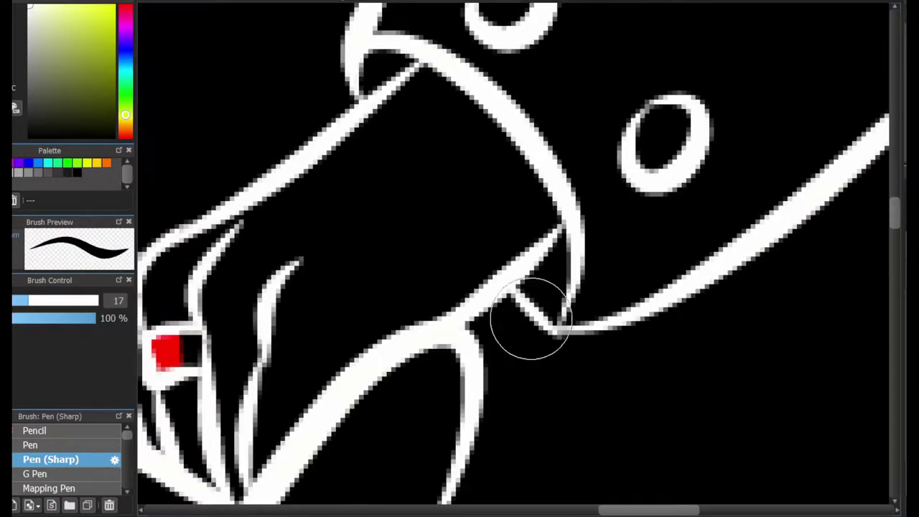
left_click_drag(581, 281, 568, 313)
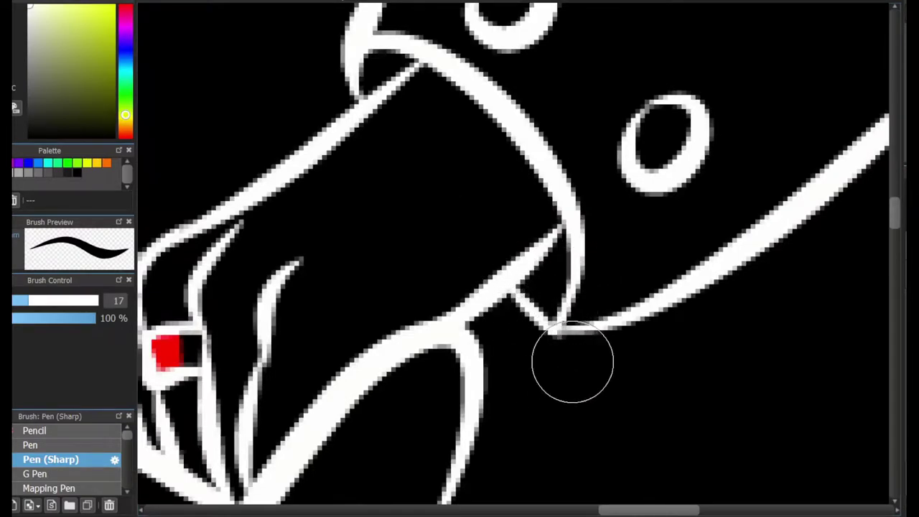
scroll(524, 396, "down", 4)
scroll(502, 373, "up", 2)
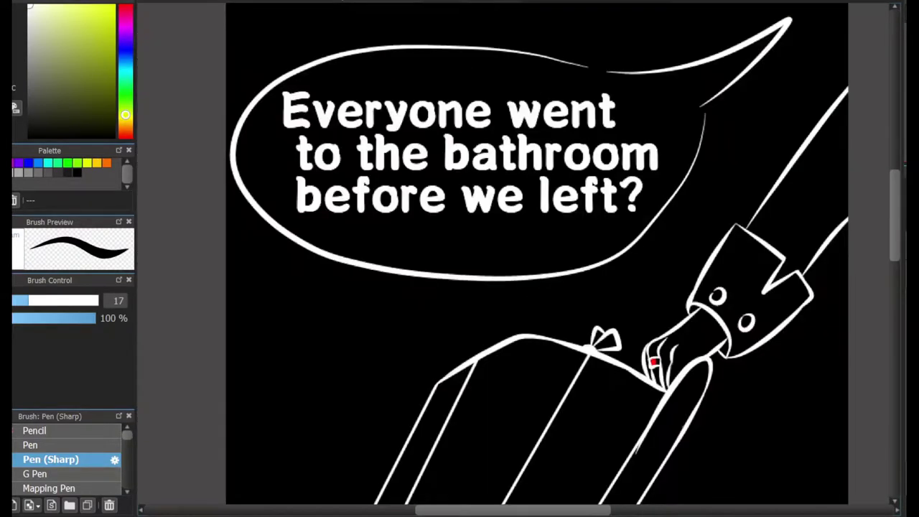